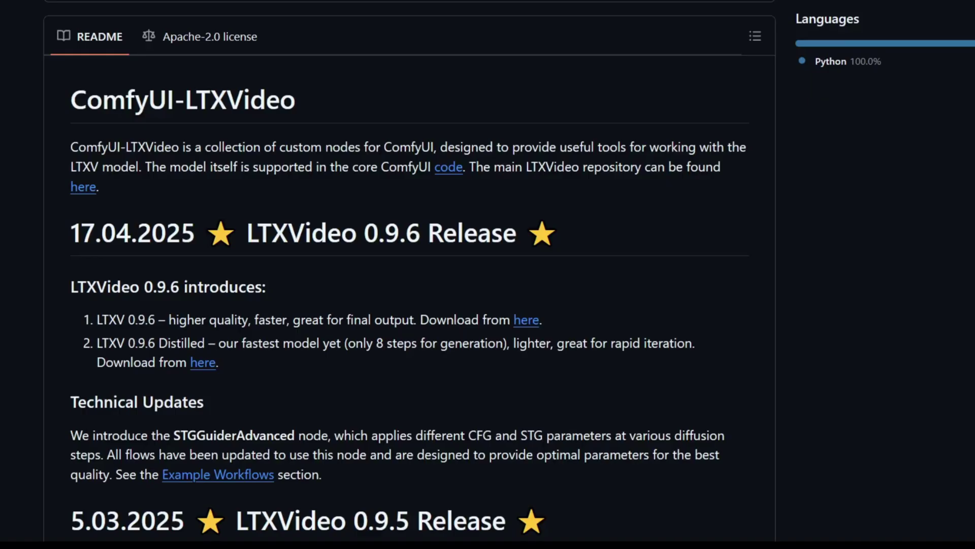
Step: Scroll the ComfyUI-LTXVideo README past the 0.9.6 release notes to the Installation section
scroll(410, 284, "down", 10)
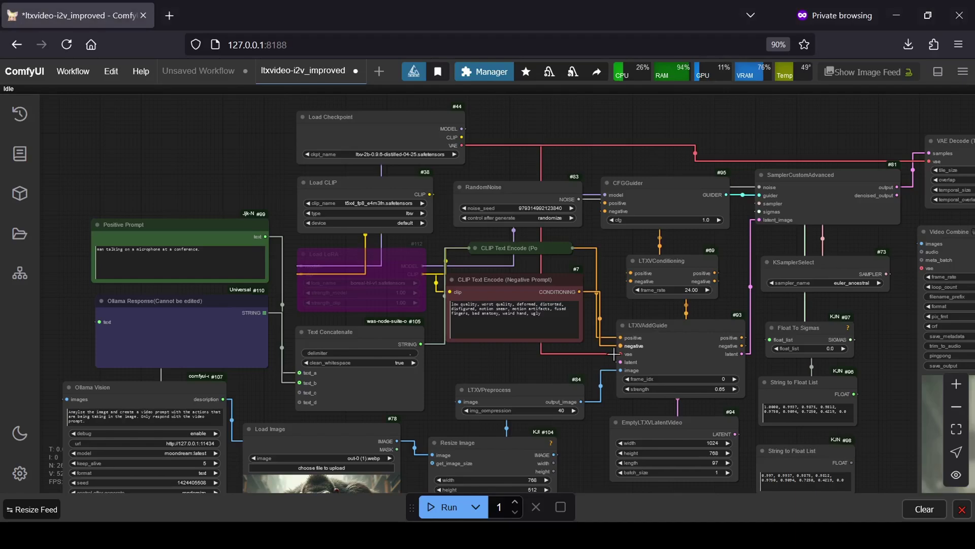
left_click_drag(478, 367, 374, 285)
scroll(768, 435, "down", 1)
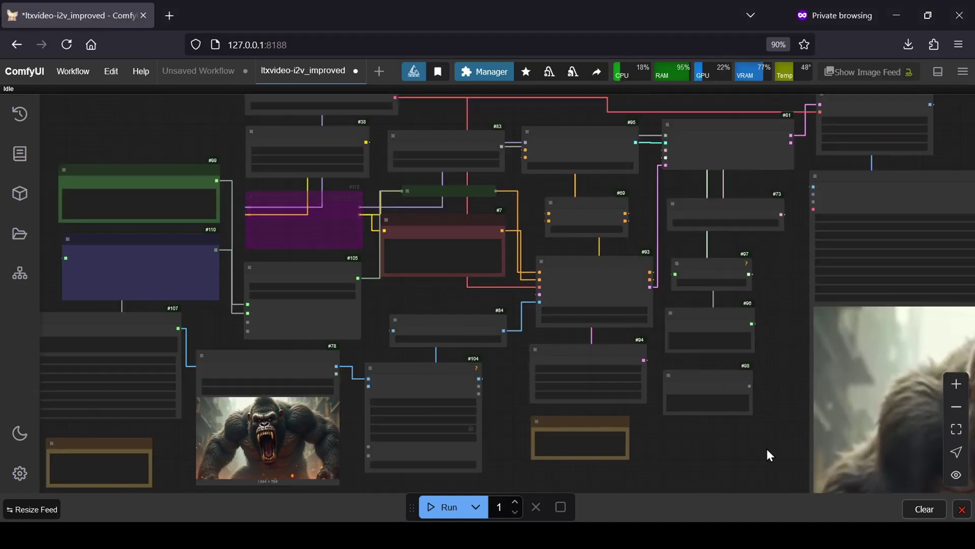
left_click_drag(766, 446, 502, 310)
scroll(502, 311, "down", 2)
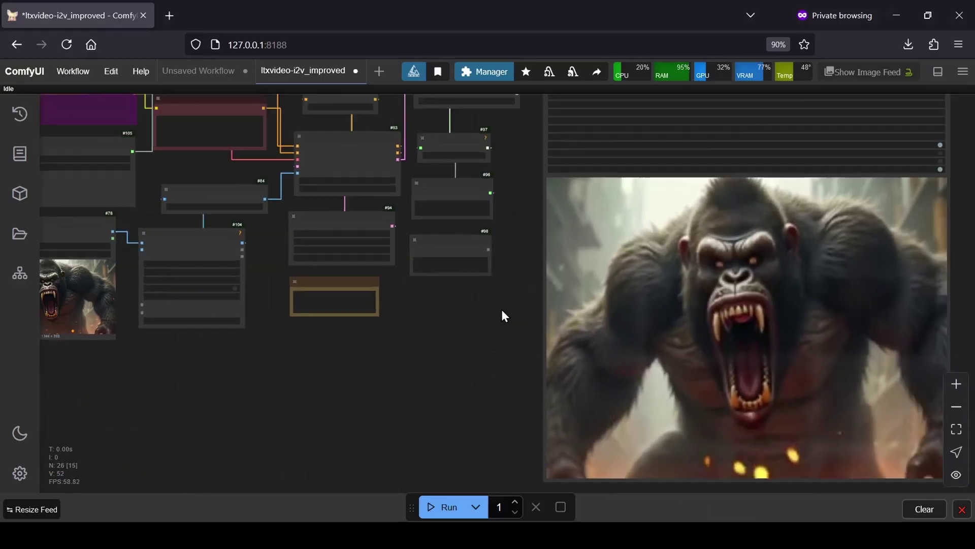
left_click_drag(438, 327, 485, 349)
left_click_drag(454, 320, 532, 401)
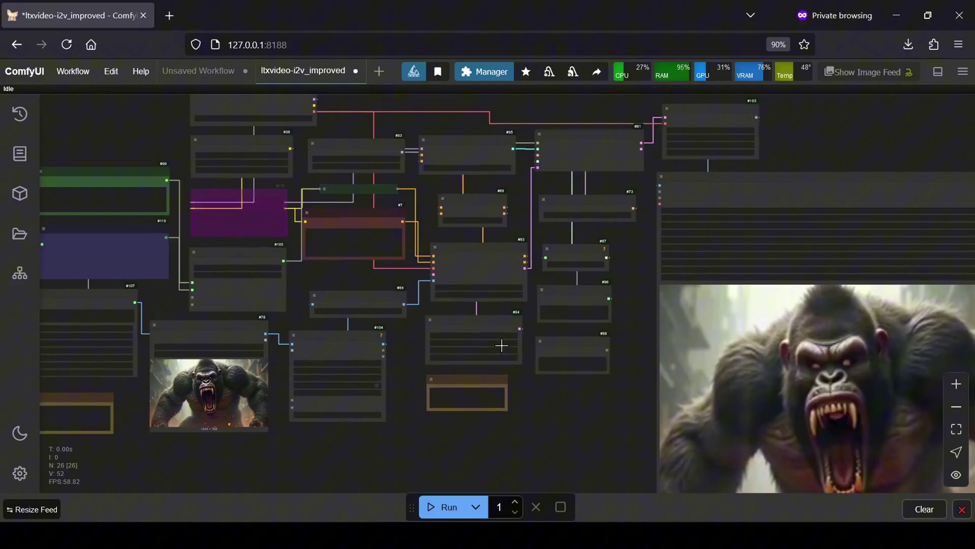
scroll(427, 230, "up", 3)
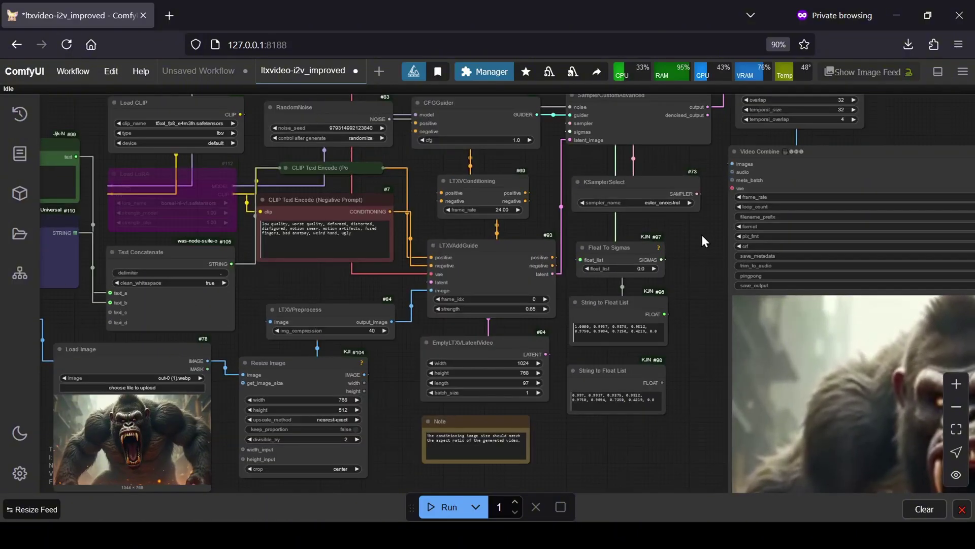
left_click_drag(701, 233, 660, 299)
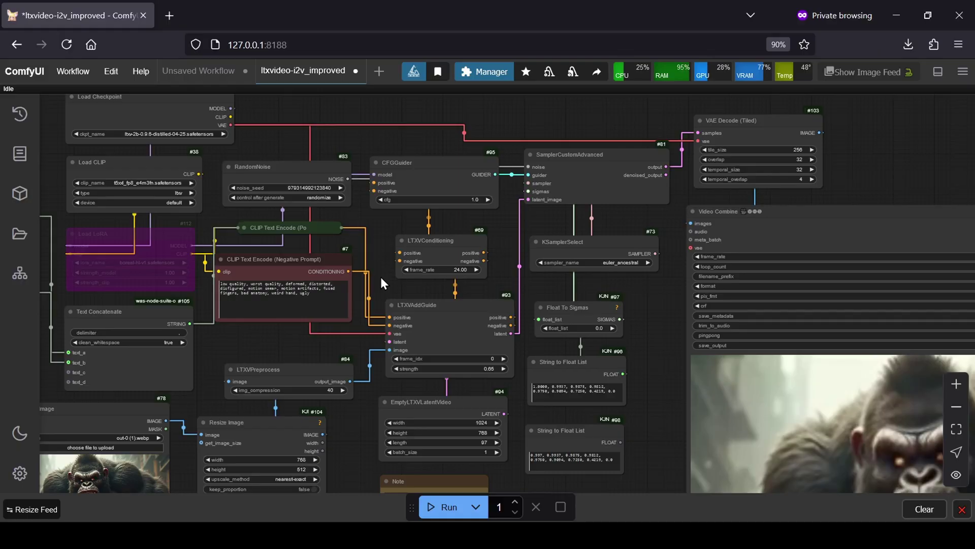
left_click_drag(380, 275, 407, 304)
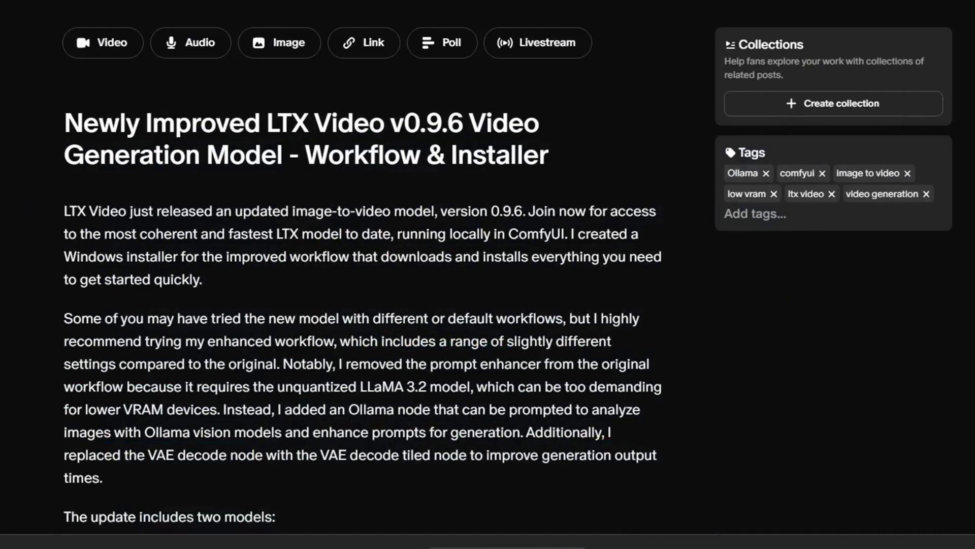
Step: Scroll the Patreon post down to the attachments LTXV_0.9.6_ComfyUI.bat and ltxvideo-i2v_improved.json
scroll(488, 274, "down", 3)
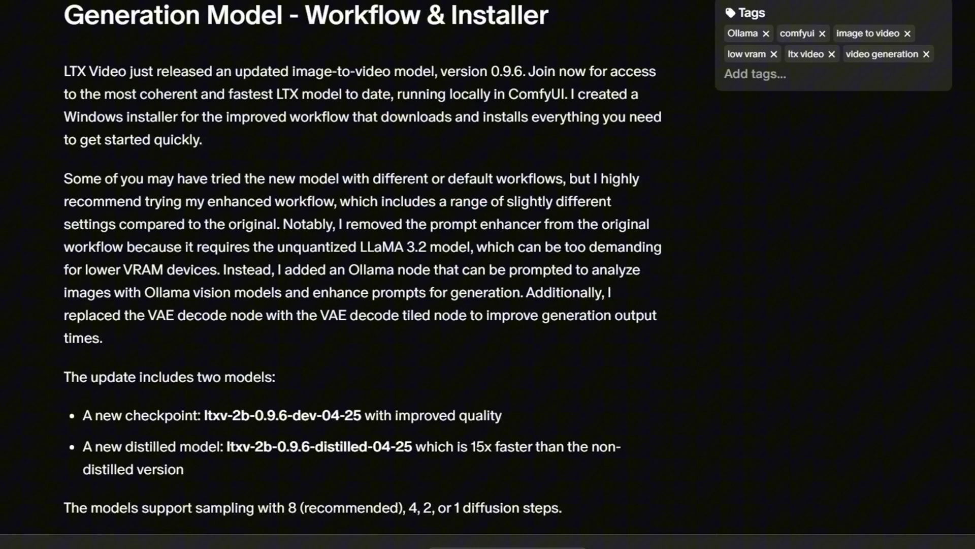
scroll(488, 274, "down", 6)
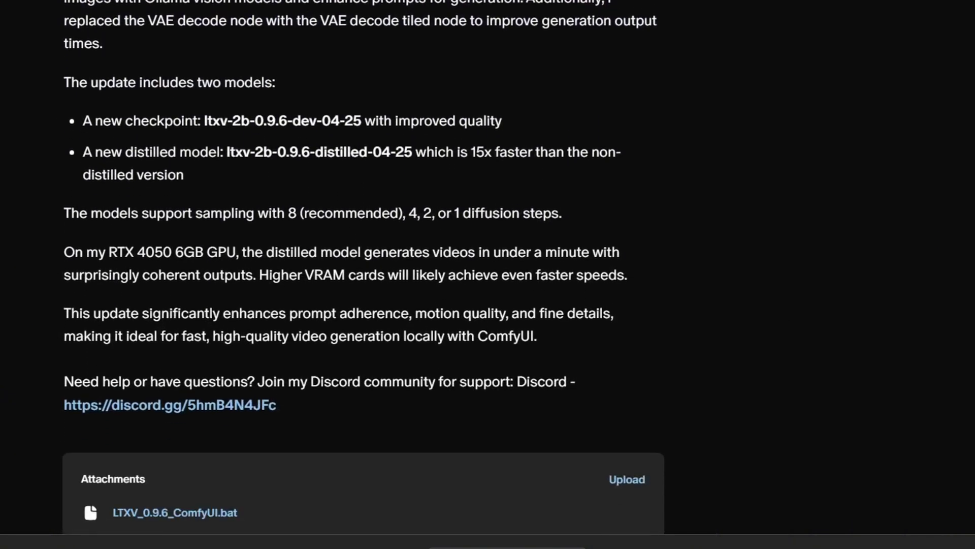
scroll(488, 274, "down", 2)
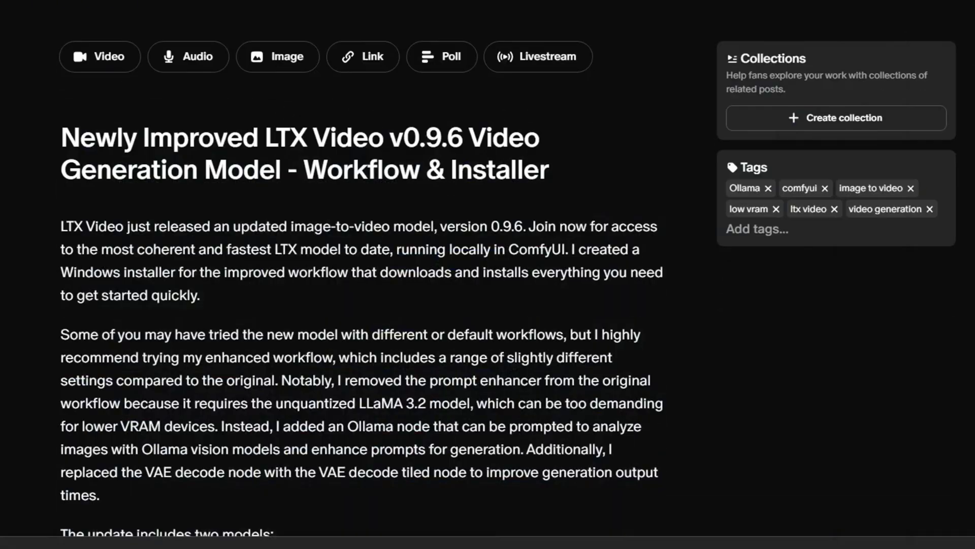
scroll(355, 275, "down", 10)
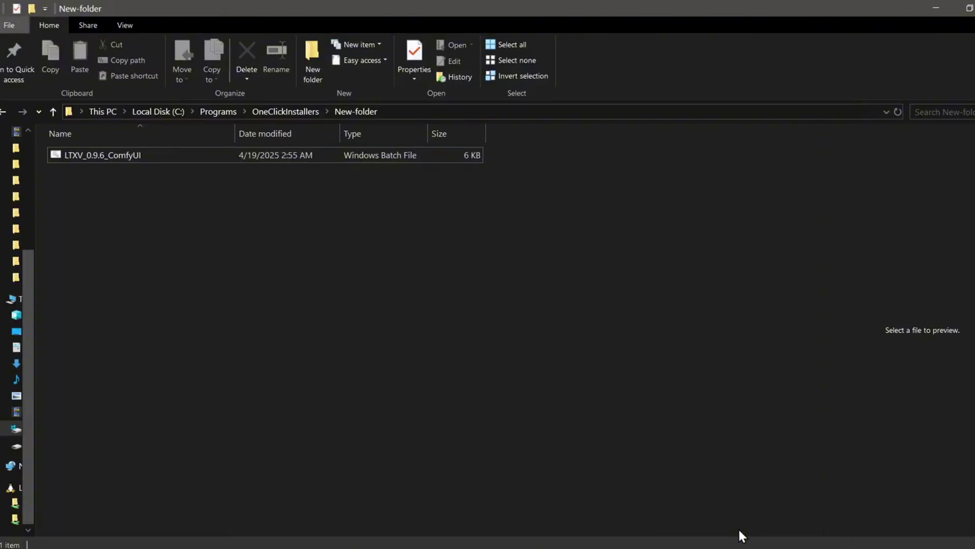
Step: Run the LTXV_0.9.6_ComfyUI.bat installer and move its download console aside
left_click(295, 156)
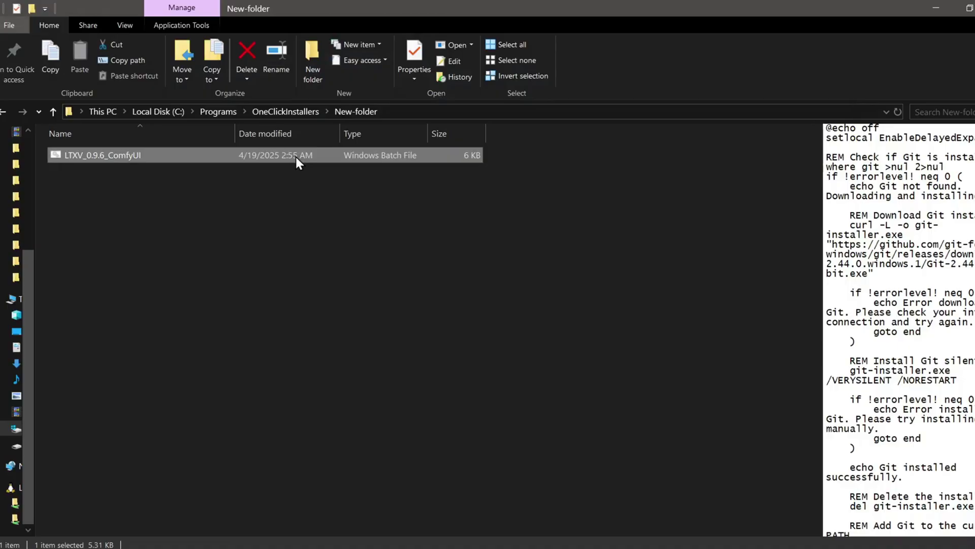
double_click(296, 156)
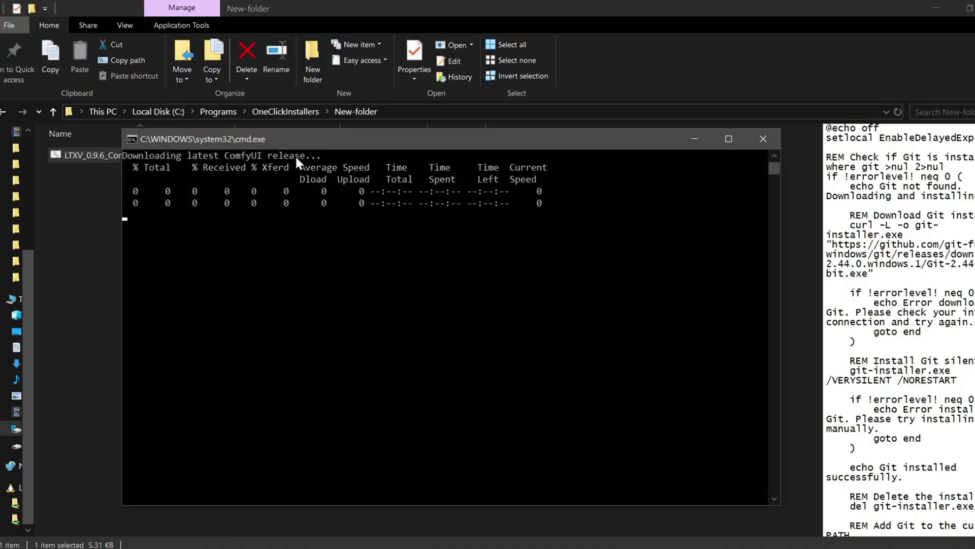
left_click_drag(392, 145, 471, 165)
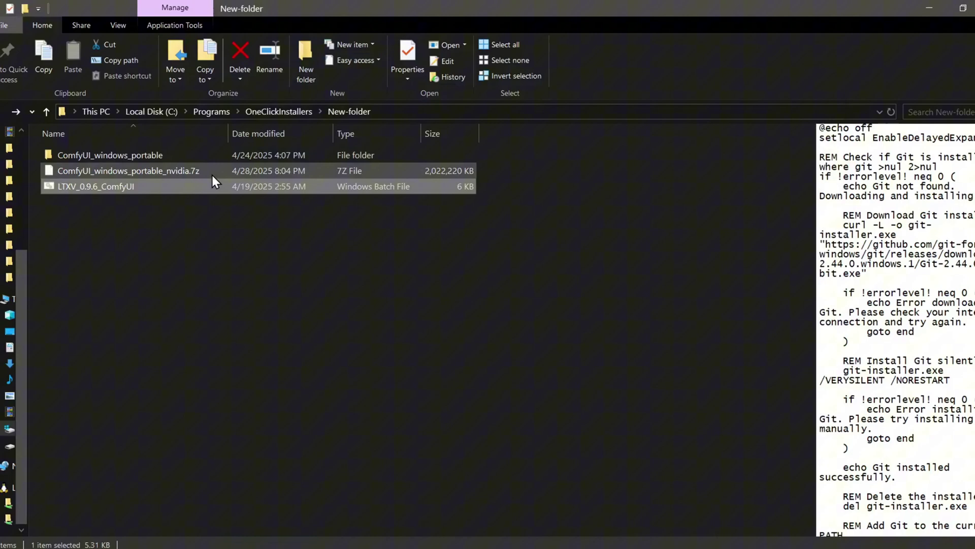
Step: Launch ComfyUI with run_nvidia_gpu from the ComfyUI_windows_portable folder
double_click(206, 153)
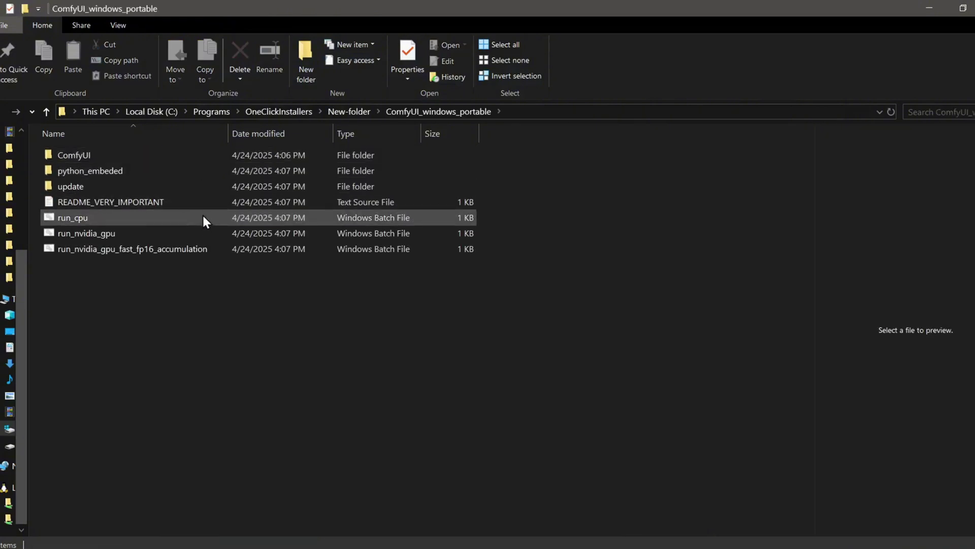
left_click(200, 231)
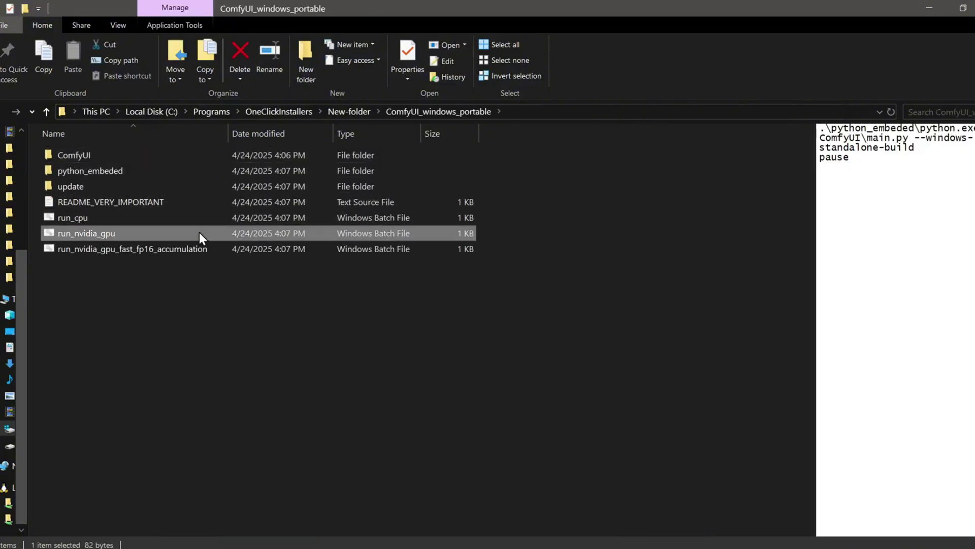
double_click(199, 232)
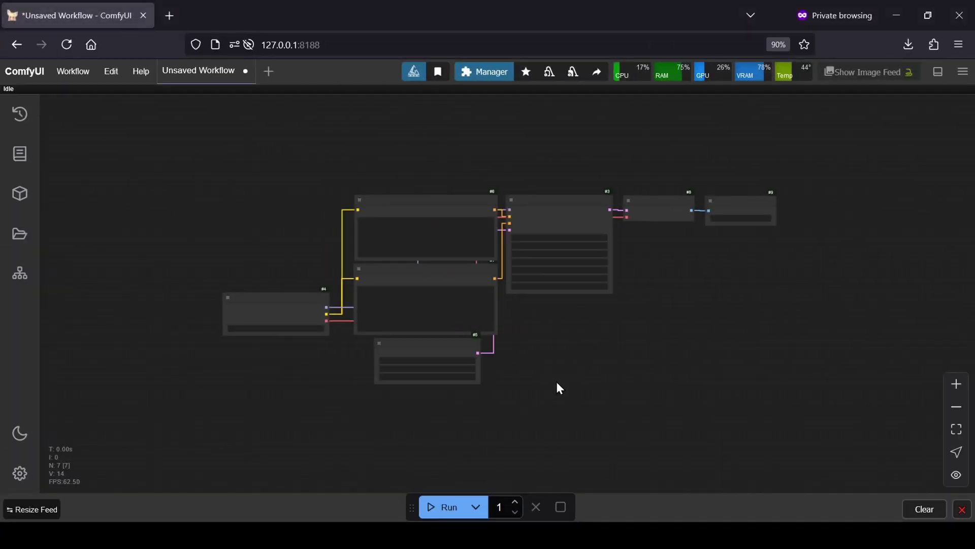
Step: Open the saved ltxvideo-i2v_improved.json workflow from the Workflow menu
scroll(437, 360, "up", 4)
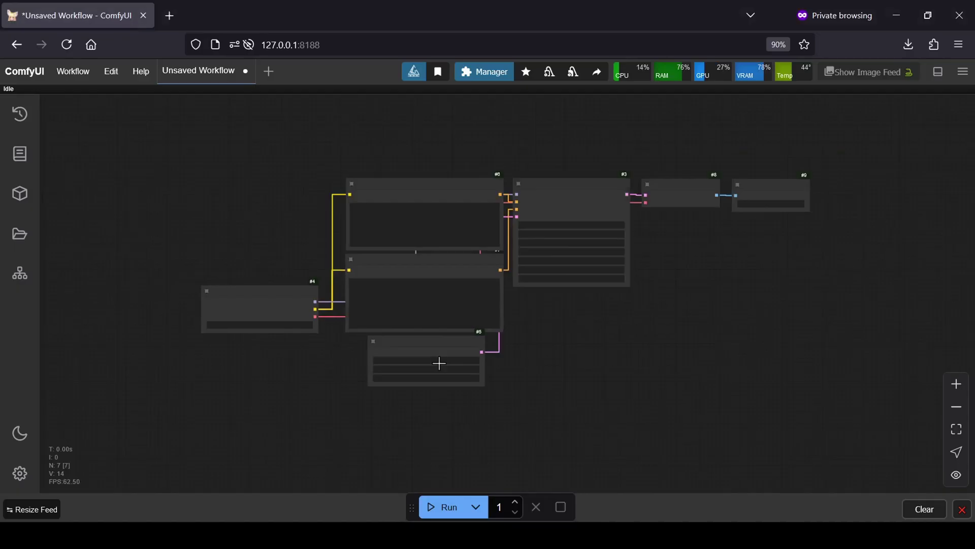
left_click_drag(607, 338, 585, 366)
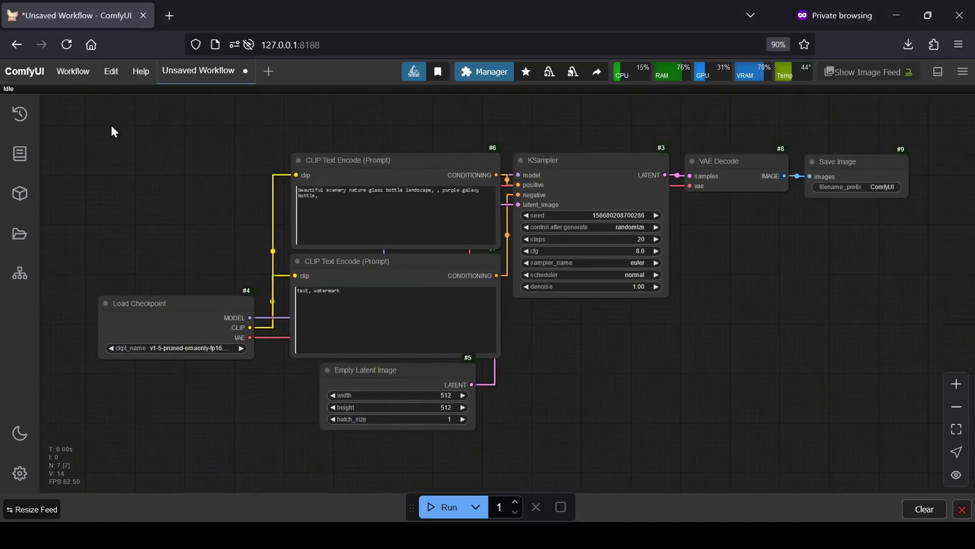
left_click(73, 81)
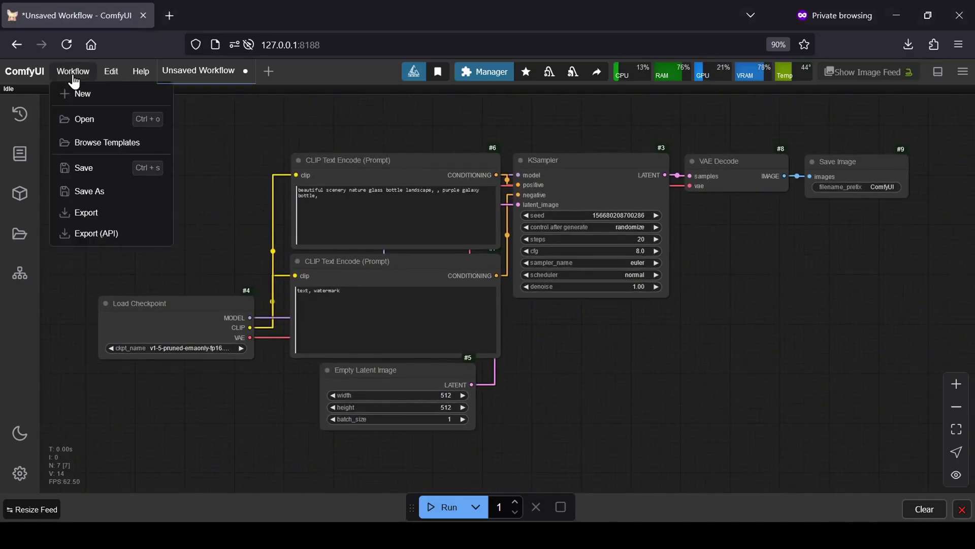
left_click(107, 125)
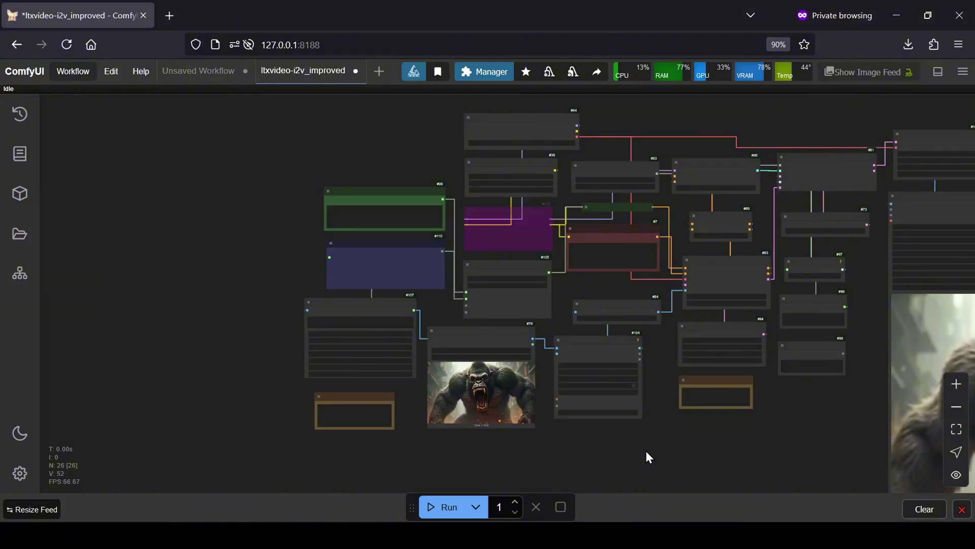
Step: Zoom in on the Ollama Vision node and set its model to moondream:latest
scroll(646, 450, "up", 2)
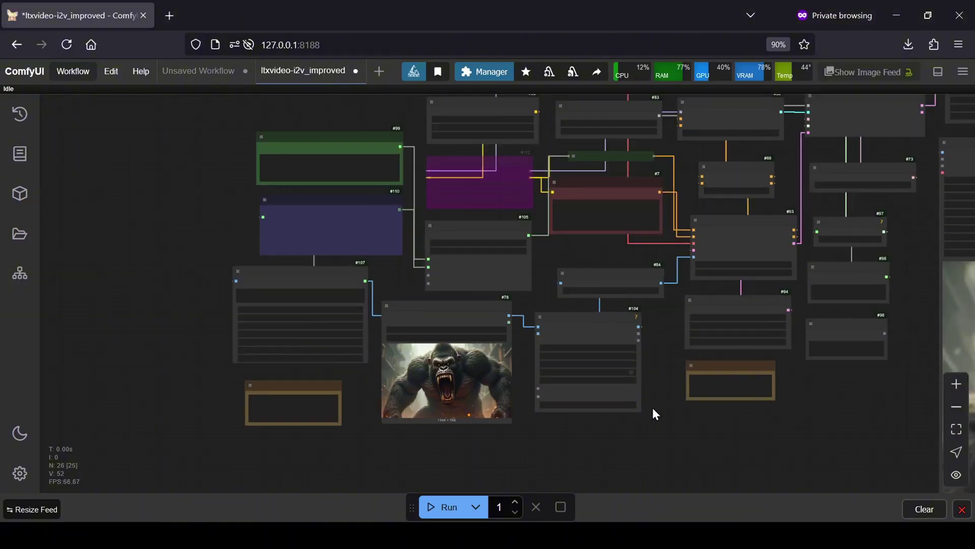
scroll(648, 330, "up", 1)
scroll(616, 320, "up", 1)
left_click_drag(616, 320, 407, 404)
scroll(375, 356, "up", 1)
scroll(340, 334, "up", 1)
scroll(393, 347, "up", 1)
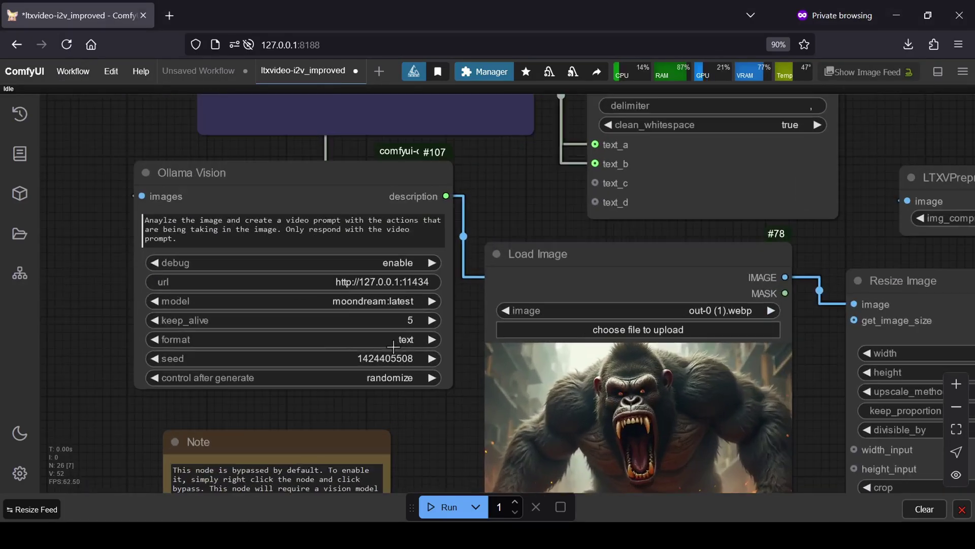
left_click_drag(508, 211, 562, 196)
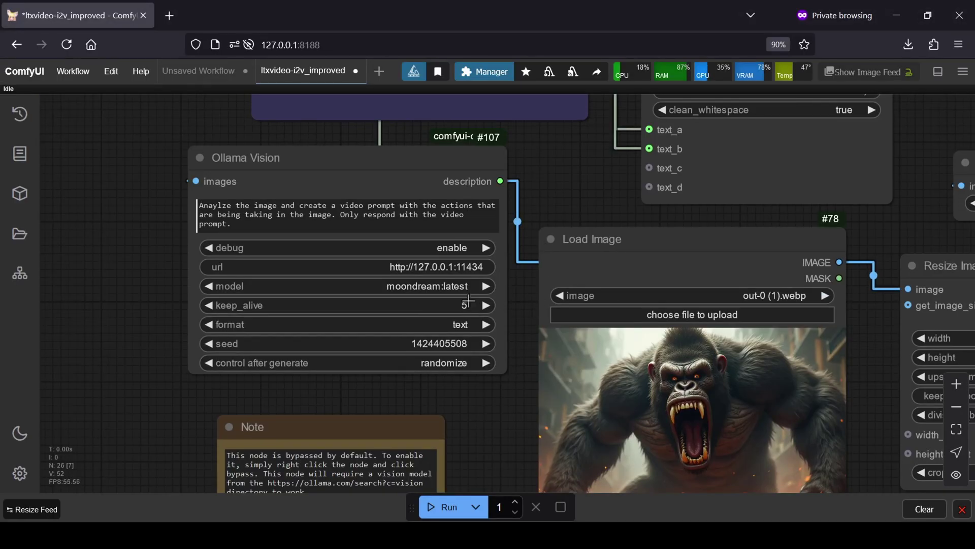
left_click(450, 288)
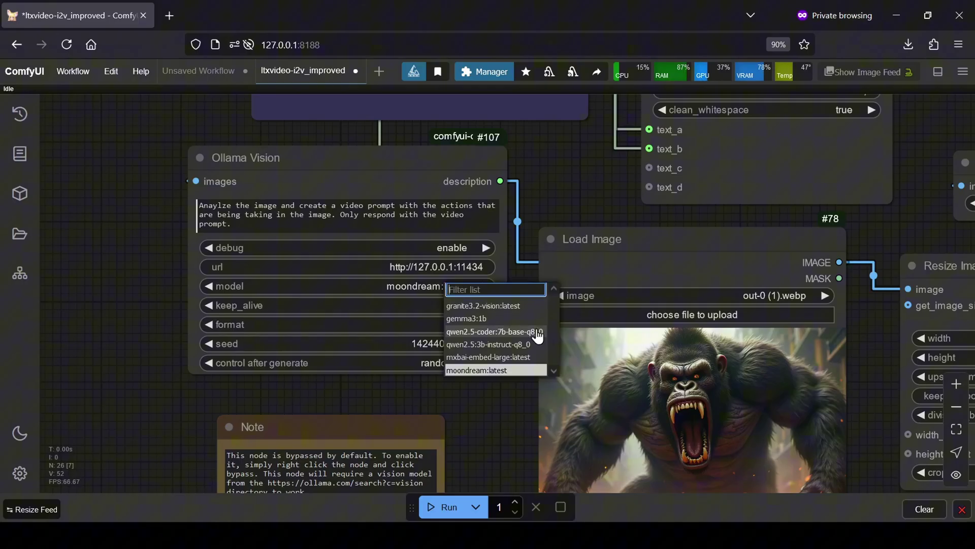
left_click(518, 371)
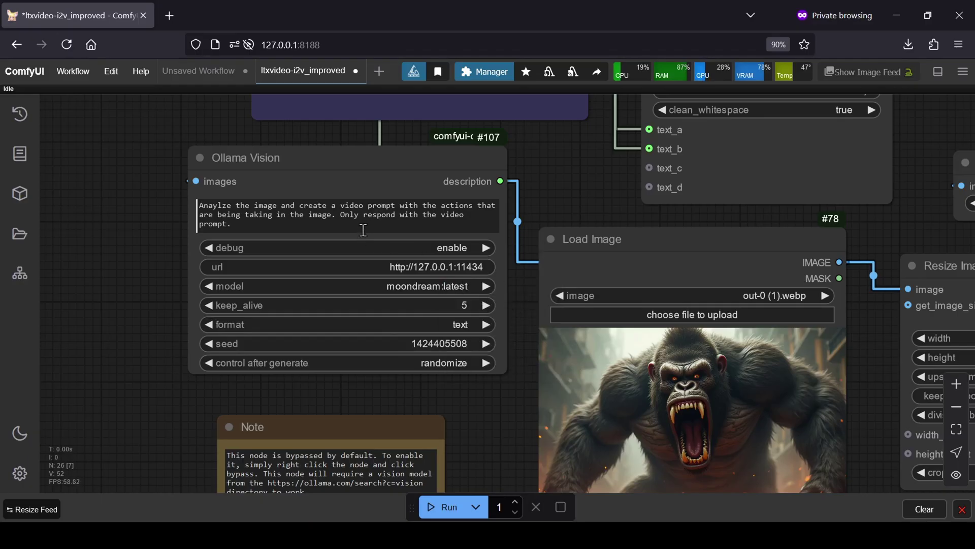
scroll(542, 218, "up", 3)
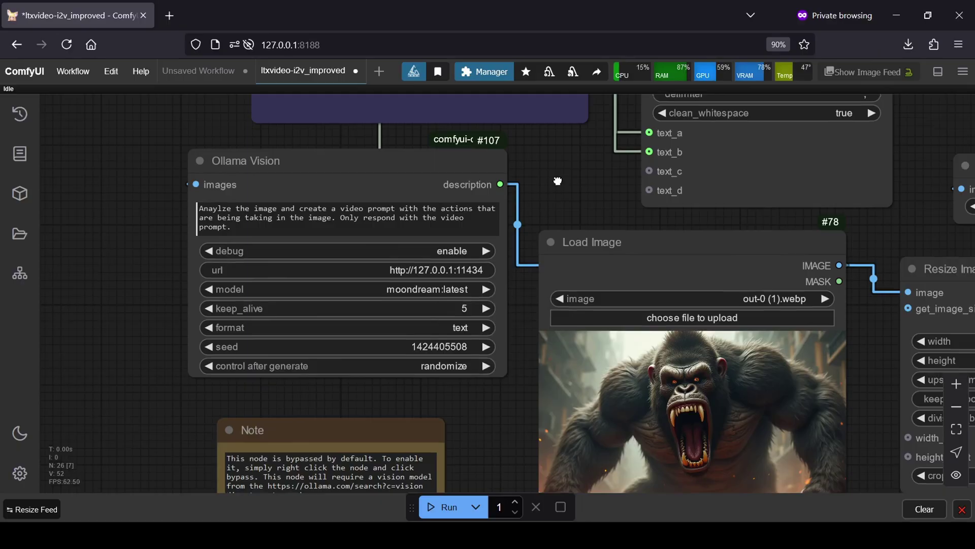
Step: Bypass the Ollama Vision node
scroll(539, 243, "down", 1)
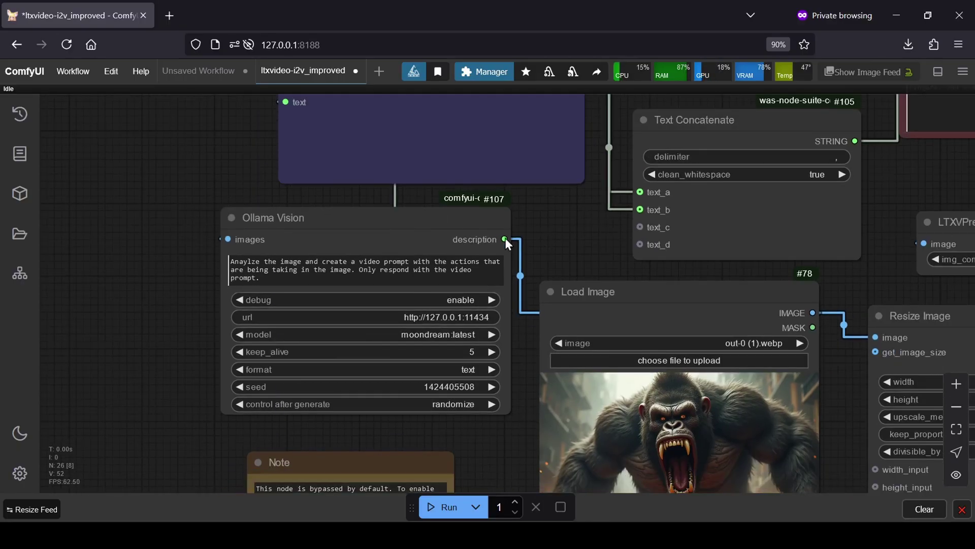
right_click(445, 226)
left_click_drag(605, 238, 551, 378)
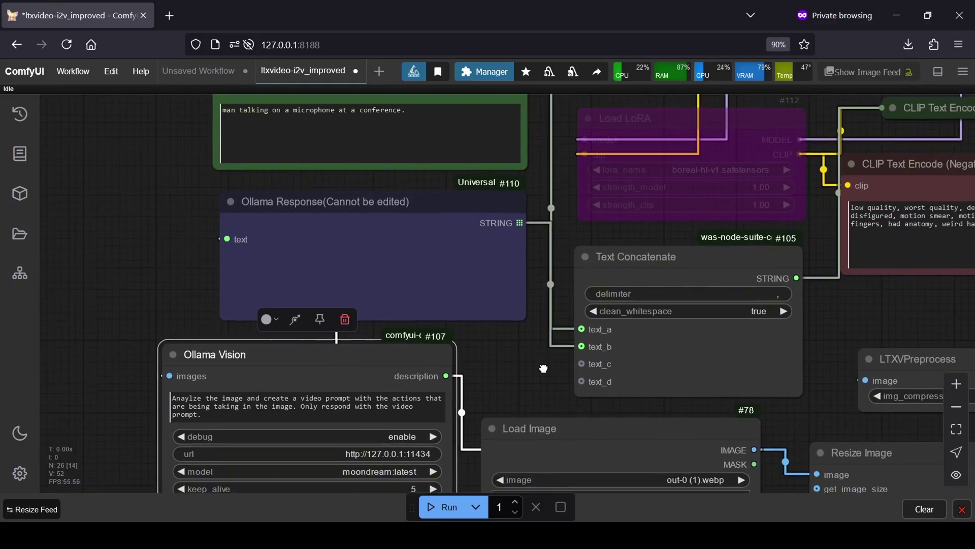
right_click(377, 365)
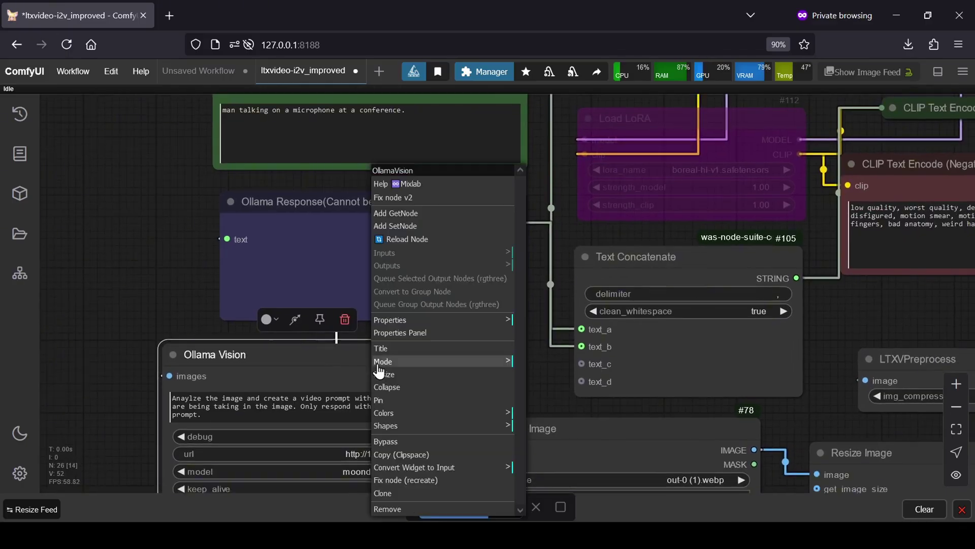
left_click(401, 442)
Step: Check the Positive Prompt reads 'man talking on a microphone at a conference.' and zoom out
left_click_drag(510, 386, 502, 478)
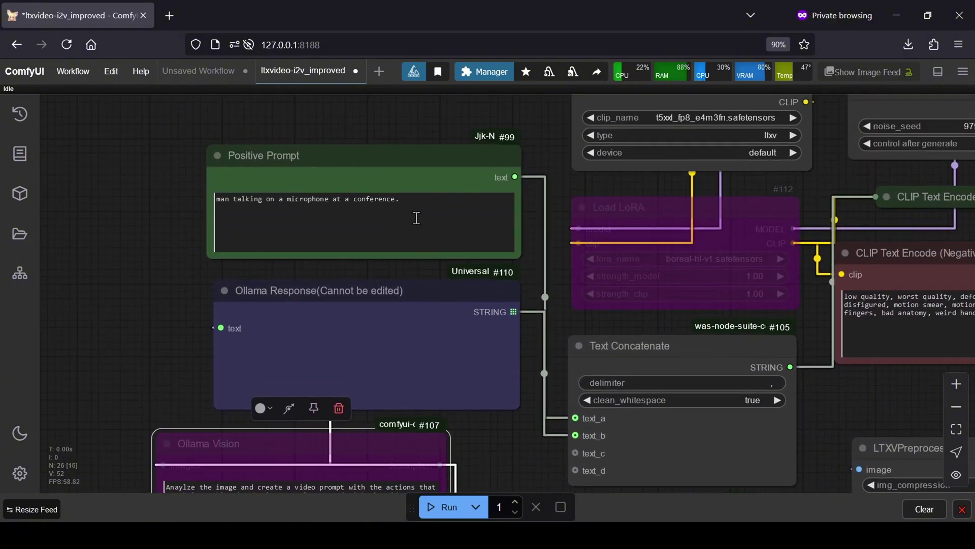
left_click(416, 205)
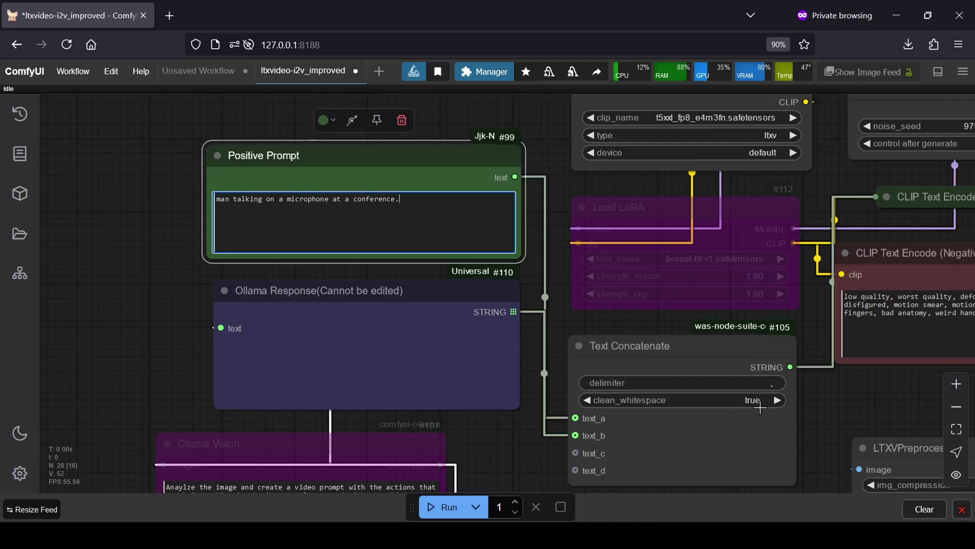
scroll(788, 401, "down", 3)
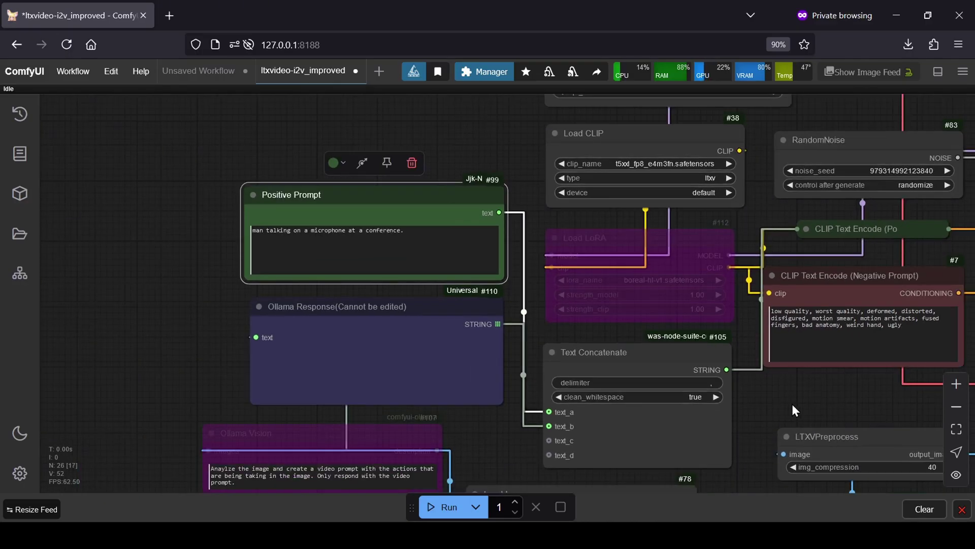
scroll(841, 396, "down", 2)
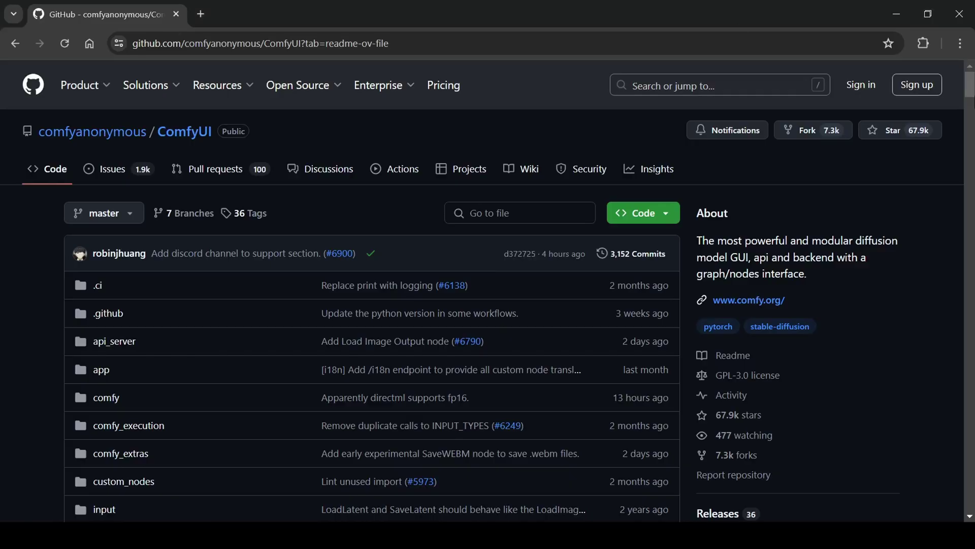
Step: Open ComfyUI's Releases page from the repo sidebar and scroll through the v0.3.14 release
scroll(960, 101, "down", 5)
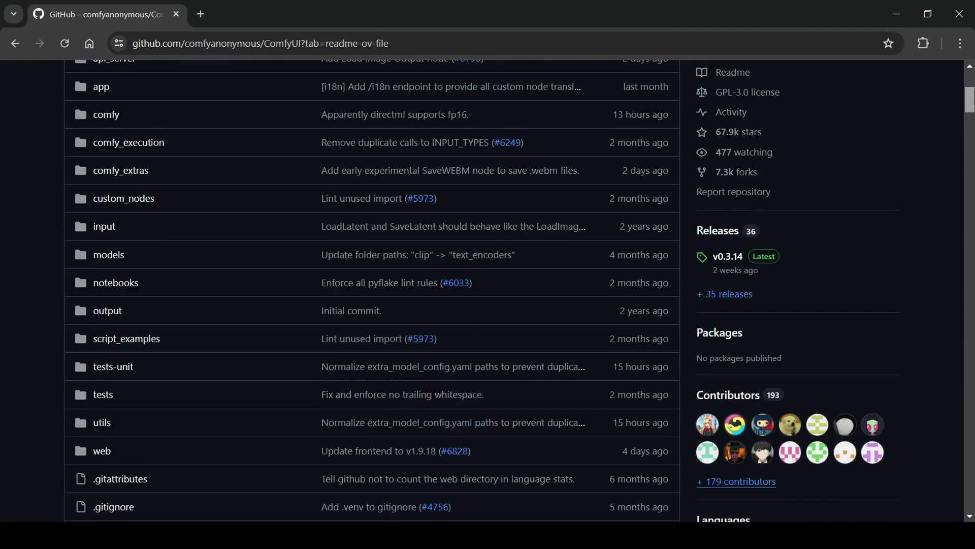
left_click(729, 235)
scroll(757, 274, "down", 8)
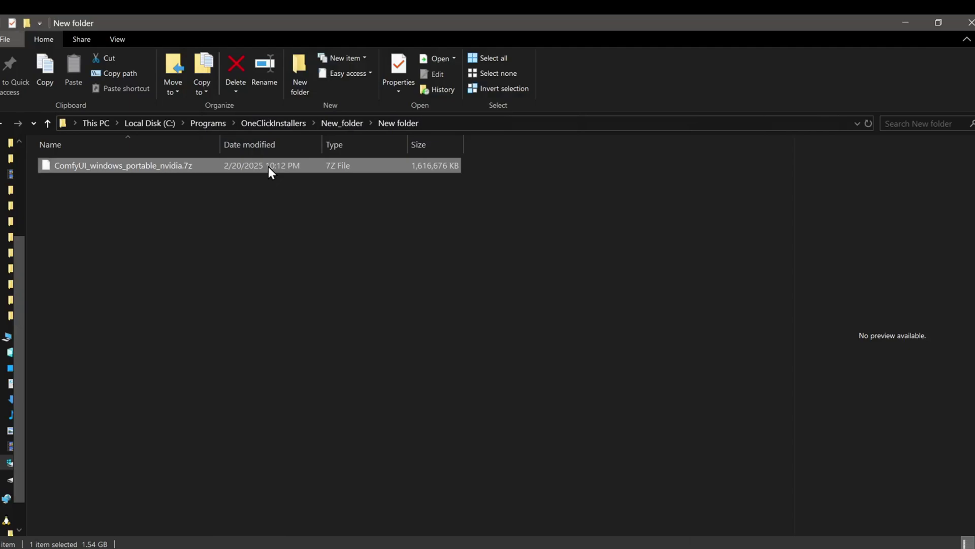
Step: Extract the ComfyUI_windows_portable_nvidia.7z archive with 7-Zip
right_click(268, 167)
mouse_move(337, 255)
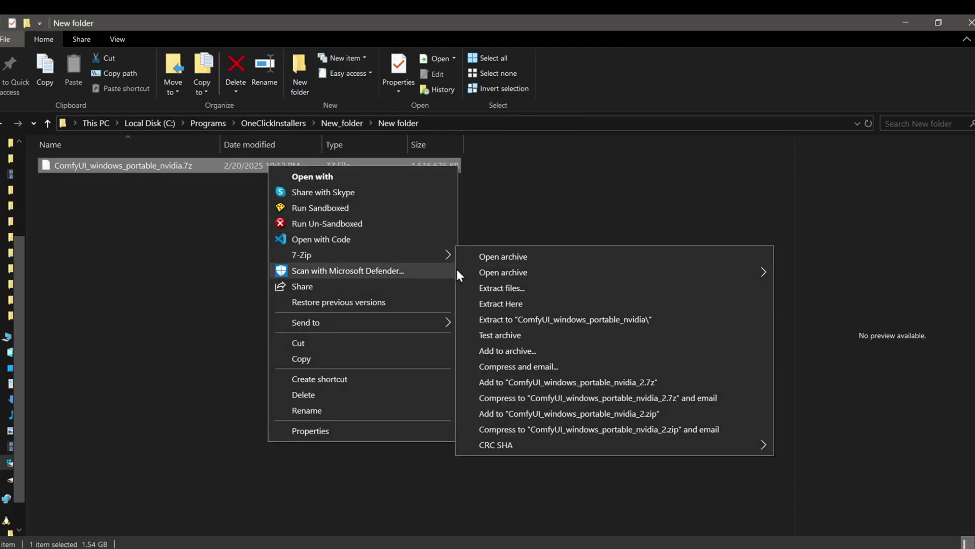
left_click(517, 289)
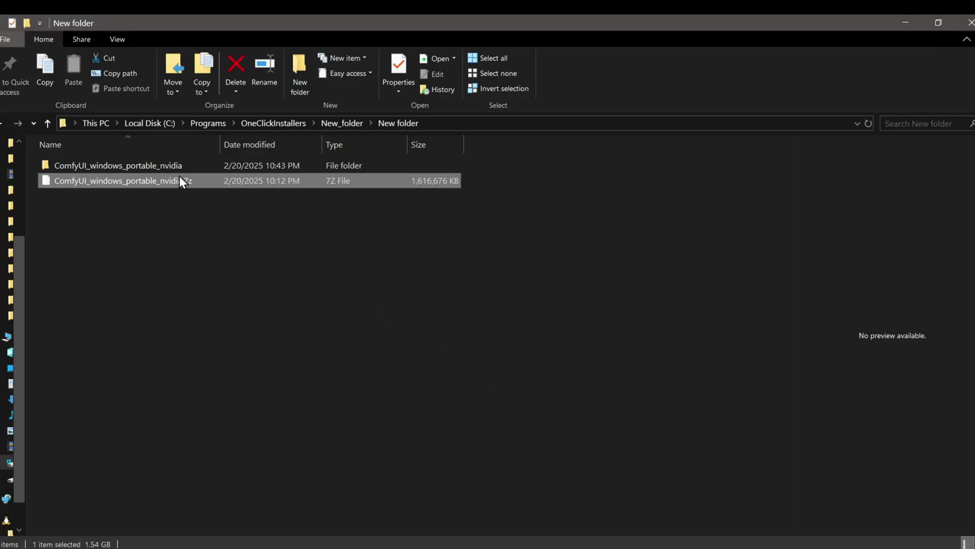
Step: Navigate into ComfyUI_windows_portable > ComfyUI > custom_nodes
double_click(175, 166)
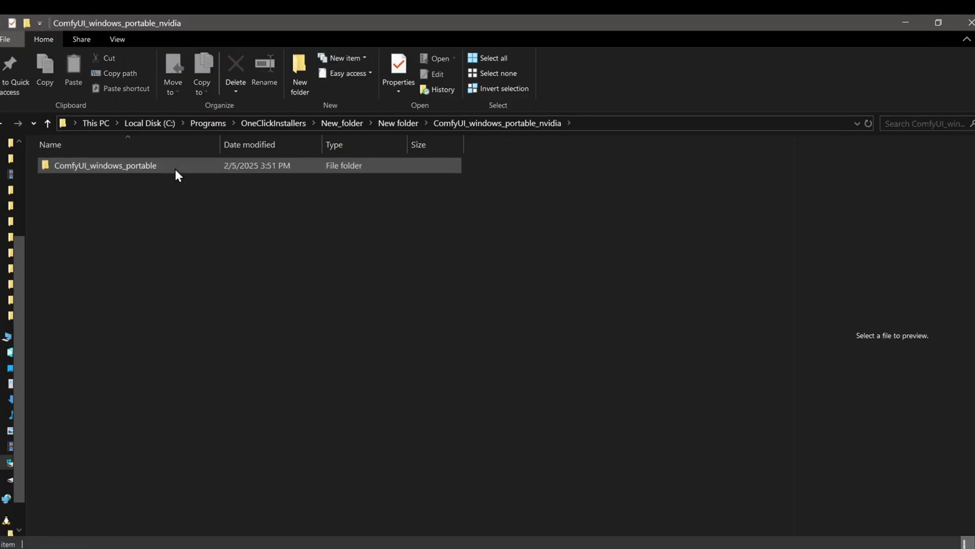
double_click(162, 161)
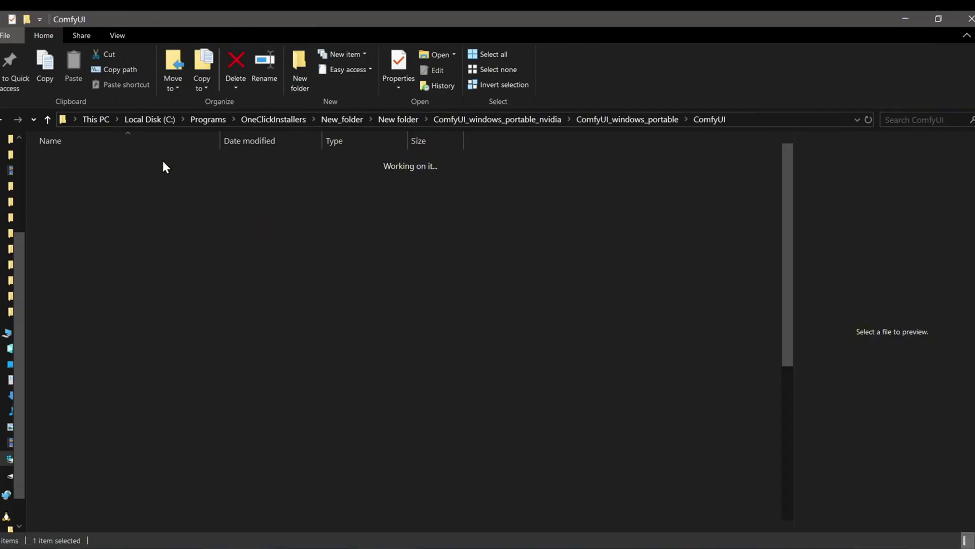
double_click(136, 302)
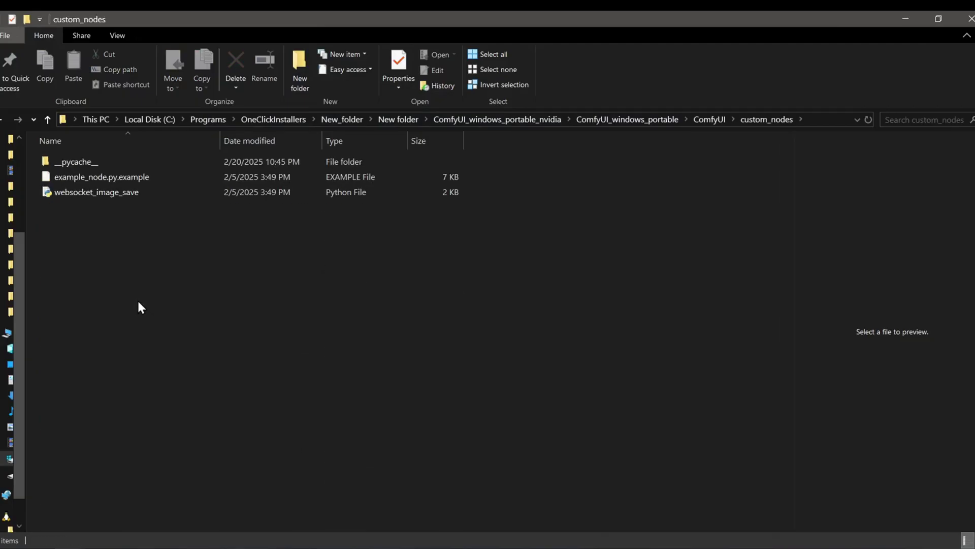
Step: Open a command prompt in custom_nodes and git clone the ComfyUI-Manager repository
left_click(816, 122)
key("BackSpace")
type("cmd")
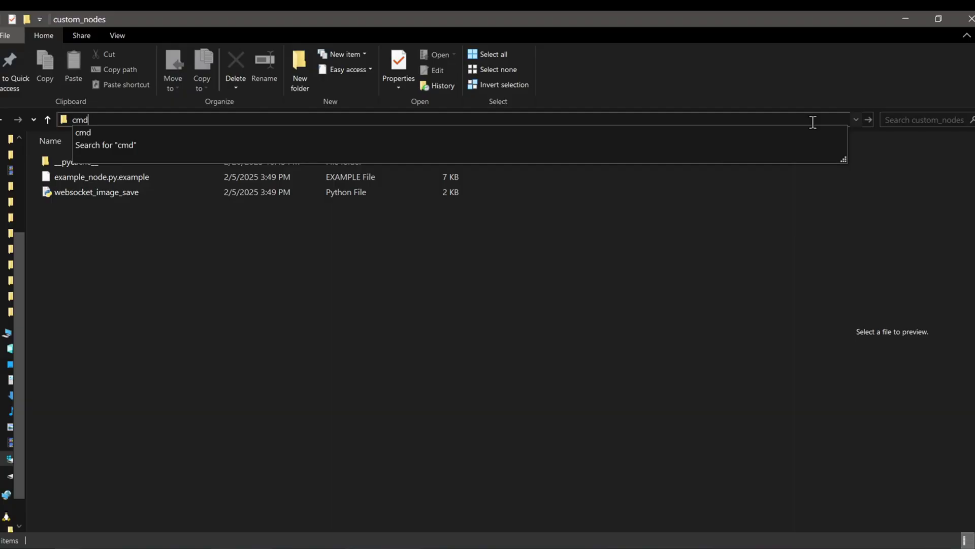
key("Return")
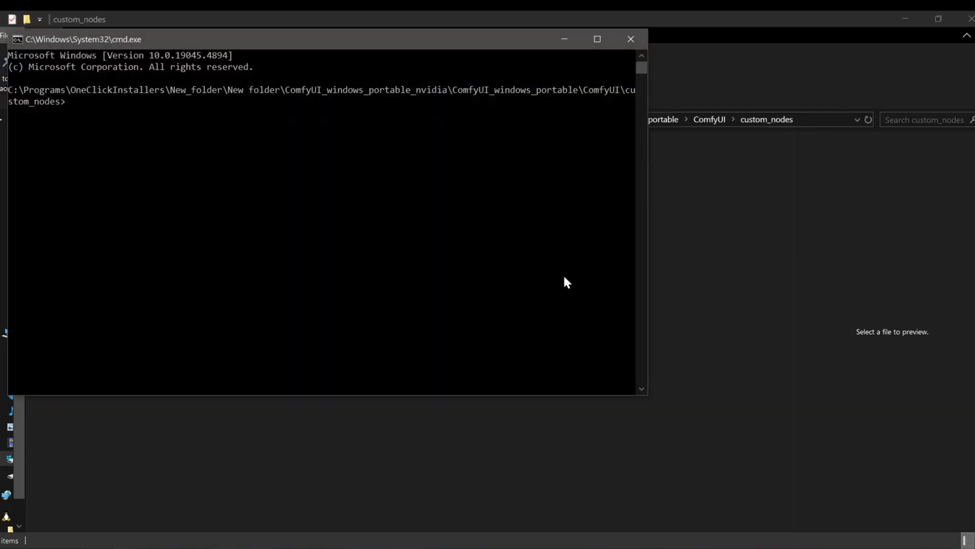
type("git clone")
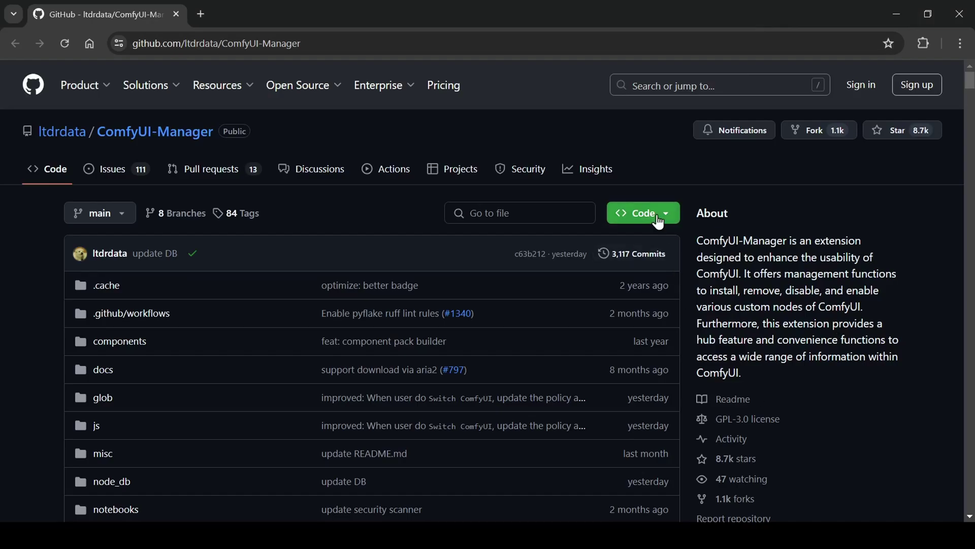
left_click(655, 216)
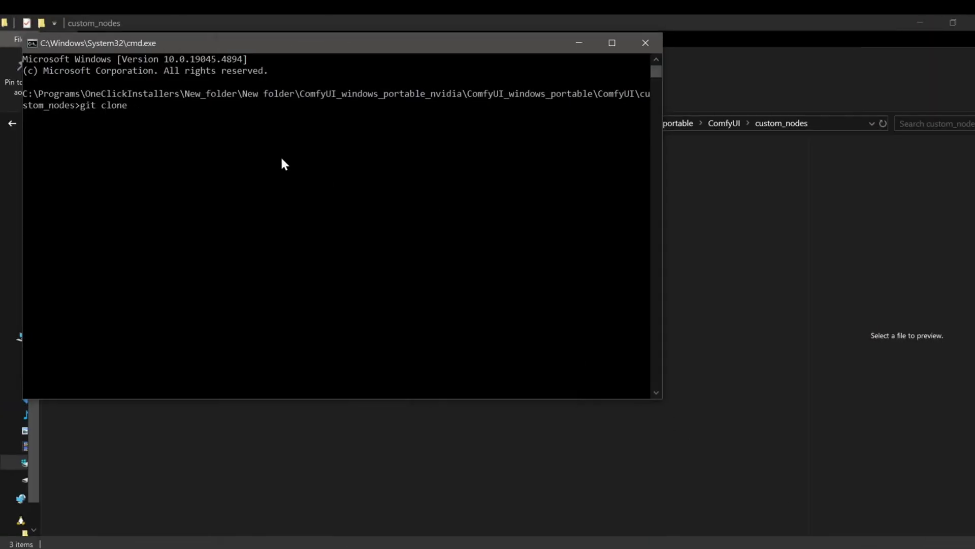
type("https://github.com/ltdrdata/ComfyUI-Manager.git")
key("Return")
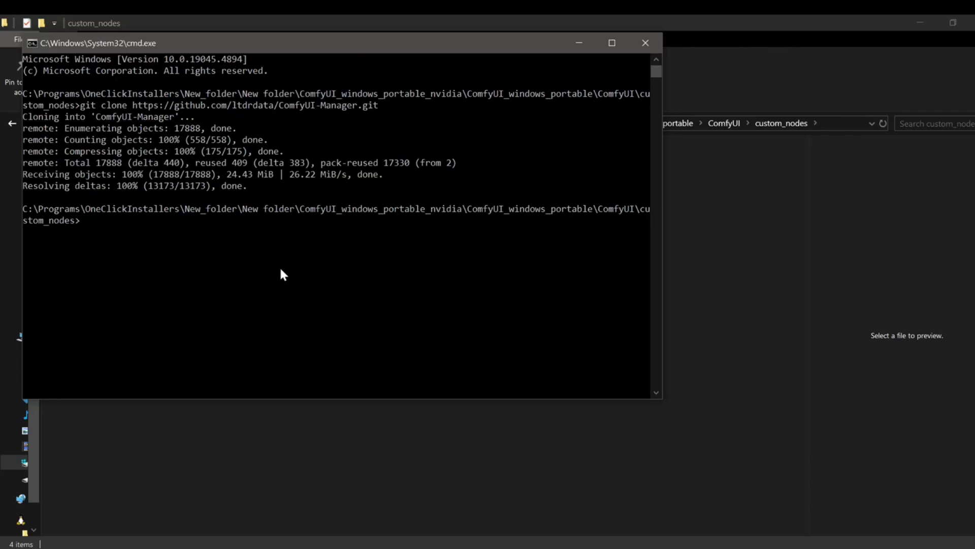
Step: Go up two levels to ComfyUI_windows_portable and list its contents with dir
type("cd..")
key("Return")
type("cd..")
key("Return")
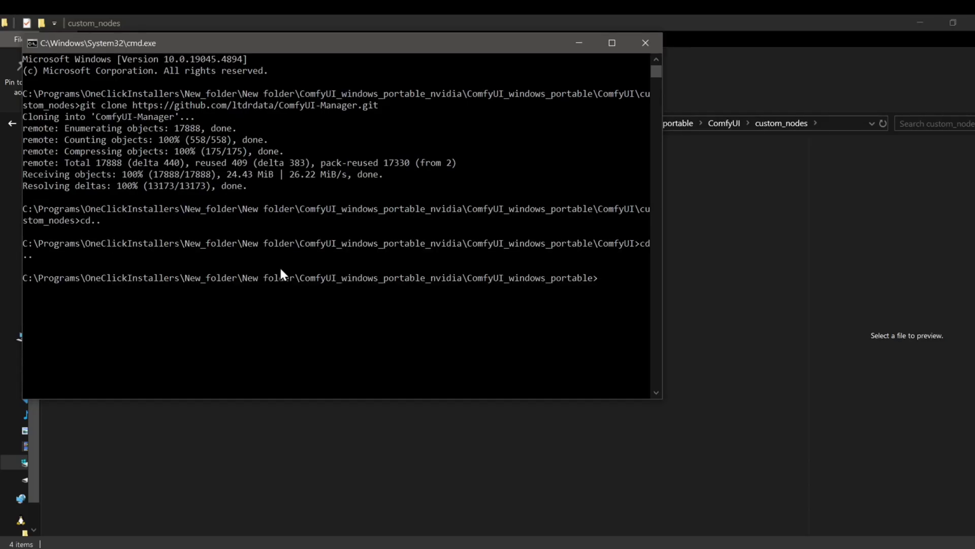
type("dir")
key("Return")
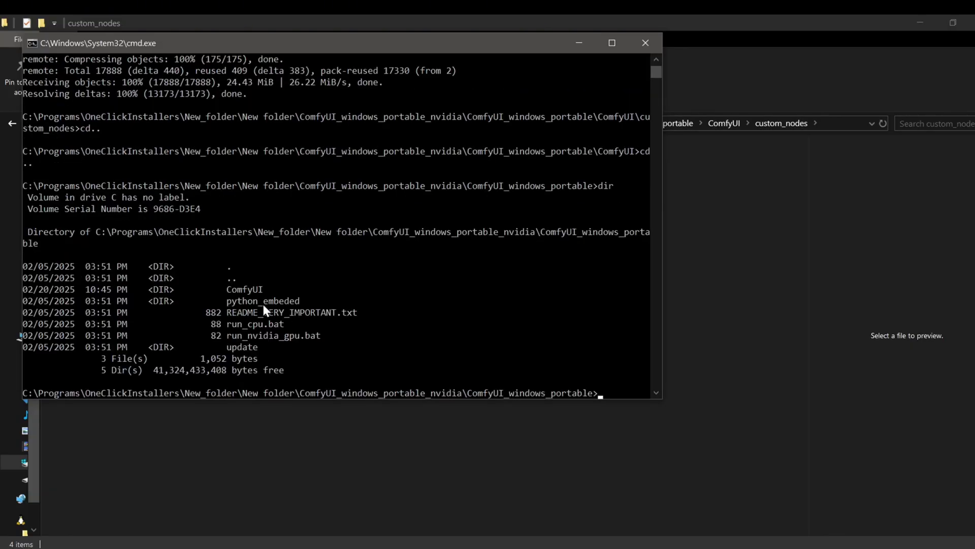
scroll(462, 336, "down", 3)
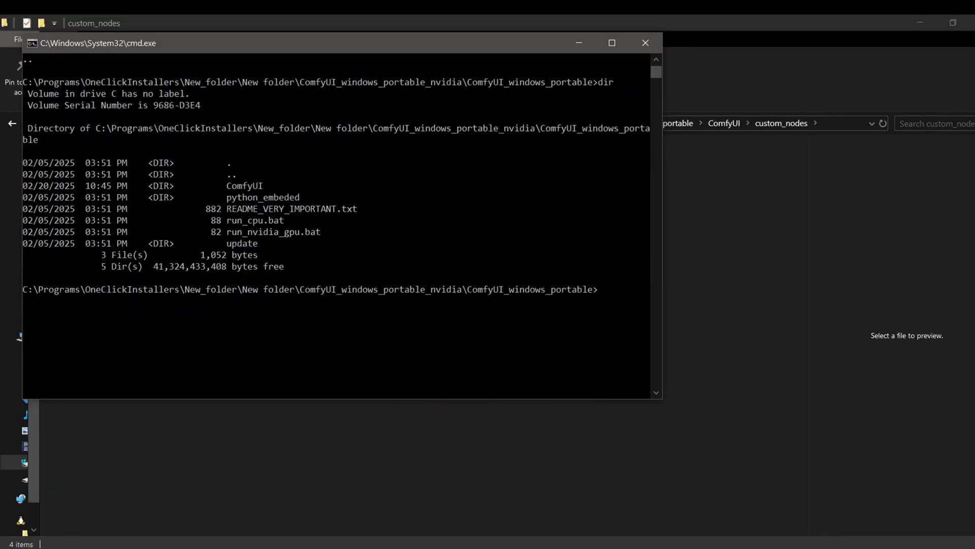
Step: Copy the saved pip install -r requirements command into the console and run it
key("alt+Tab")
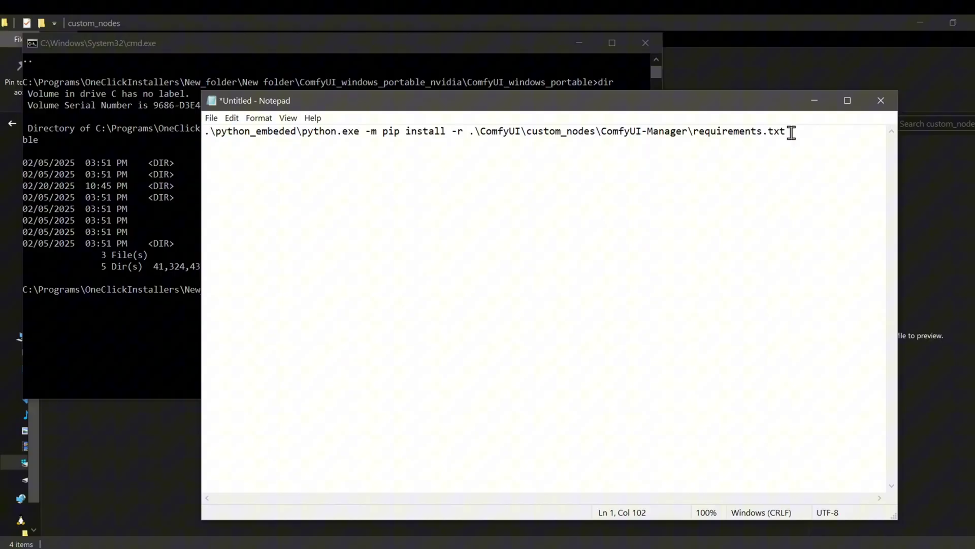
left_click_drag(788, 132, 204, 138)
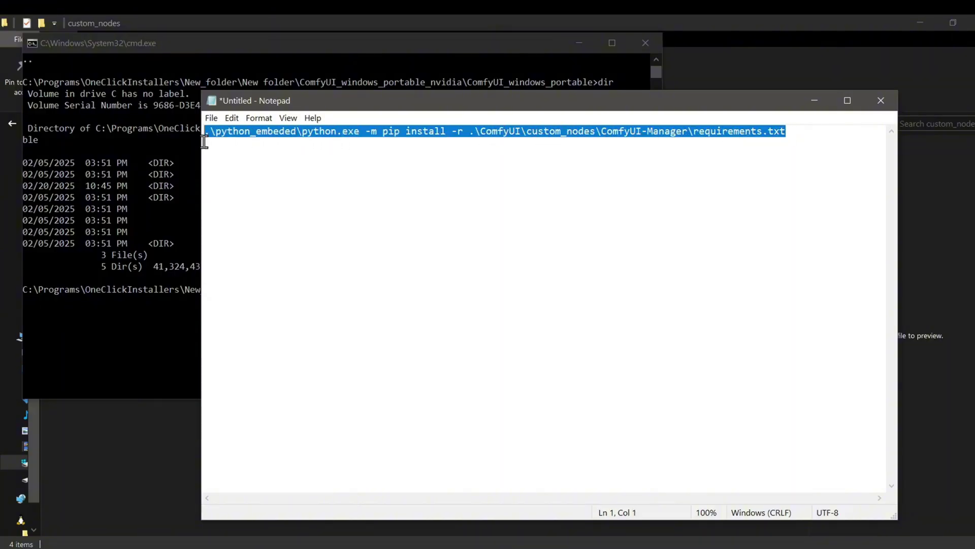
right_click(230, 129)
left_click(256, 165)
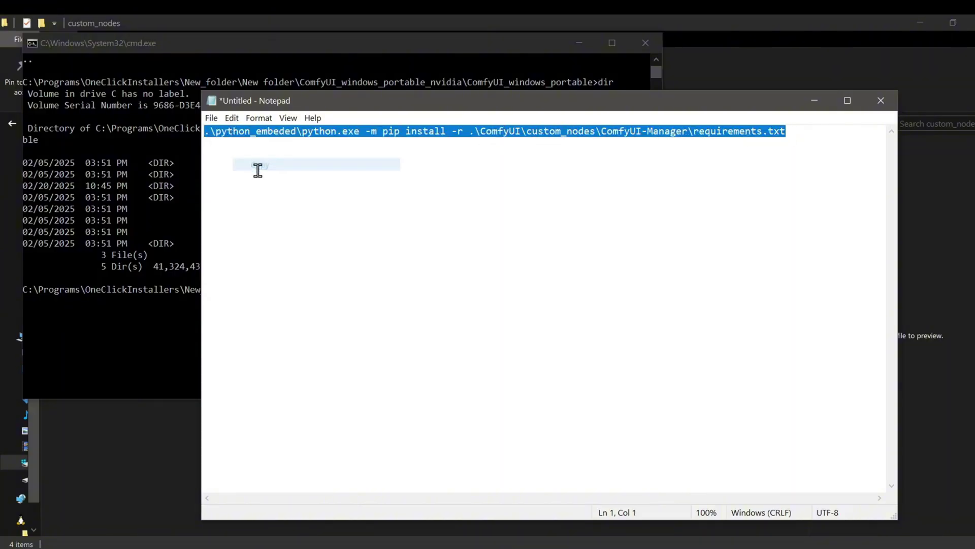
left_click(818, 100)
right_click(618, 303)
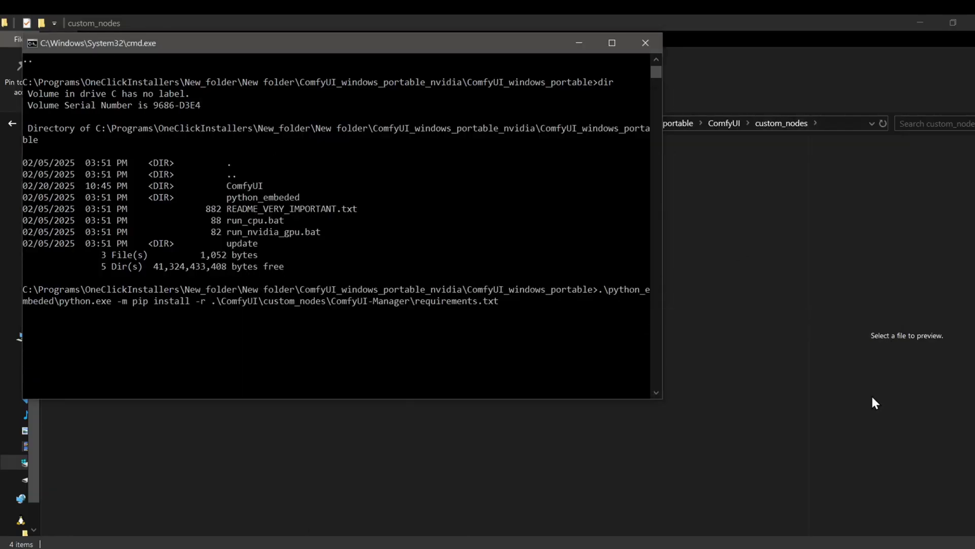
key("Return")
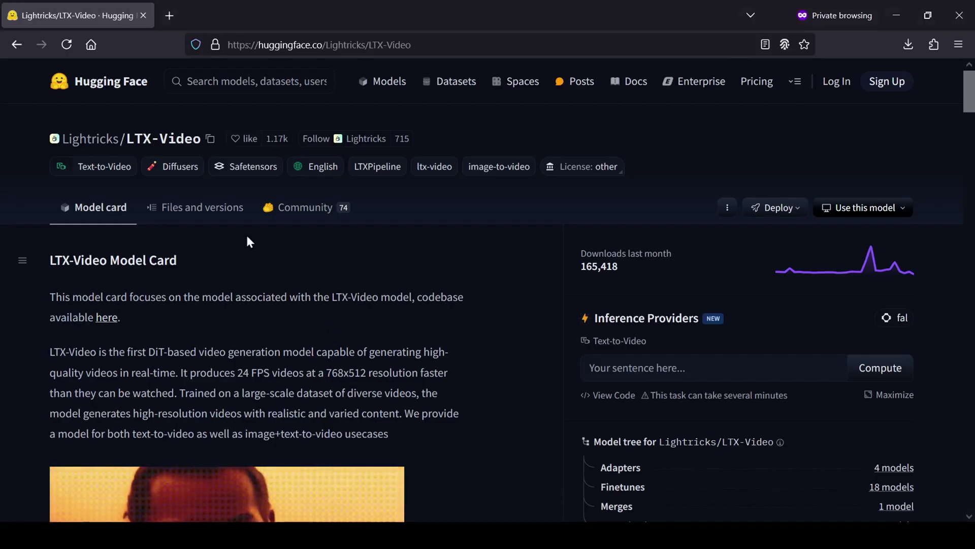
Step: Show LTX-Video's Files and versions list down to ltxv-2b-0.9.6-distilled-04-25.safetensors
left_click(217, 212)
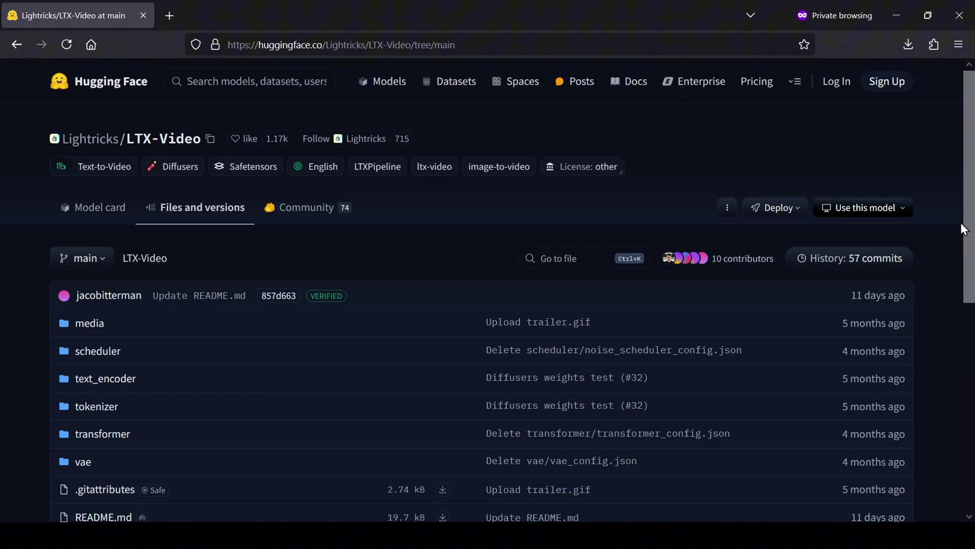
left_click_drag(963, 230, 969, 436)
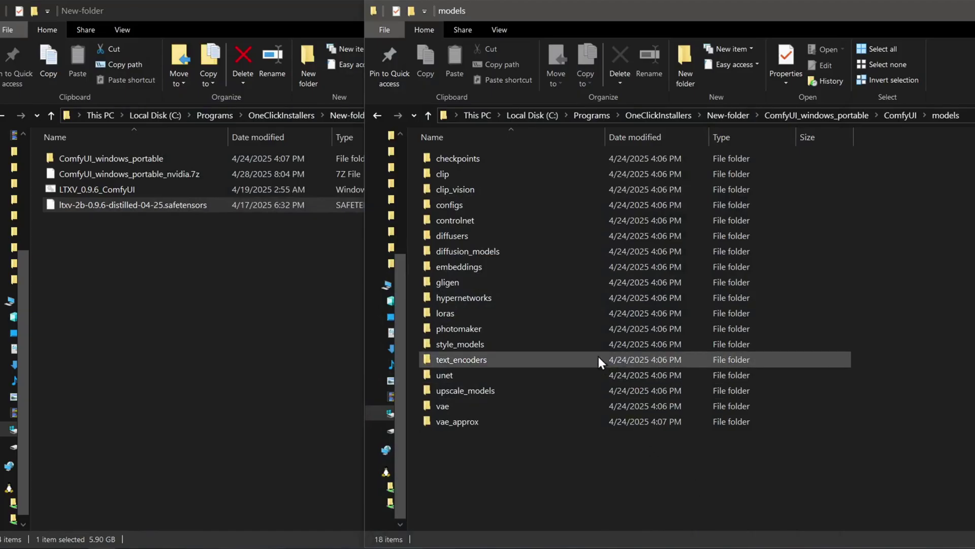
Step: Open models > checkpoints and drag ltxv-2b-0.9.6-distilled-04-25.safetensors into it
left_click(538, 160)
double_click(538, 160)
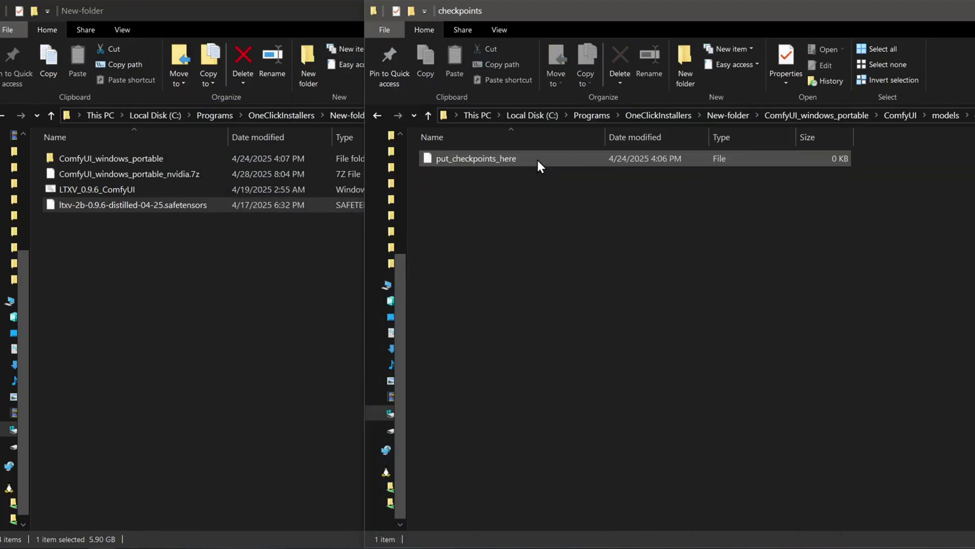
left_click_drag(232, 203, 504, 233)
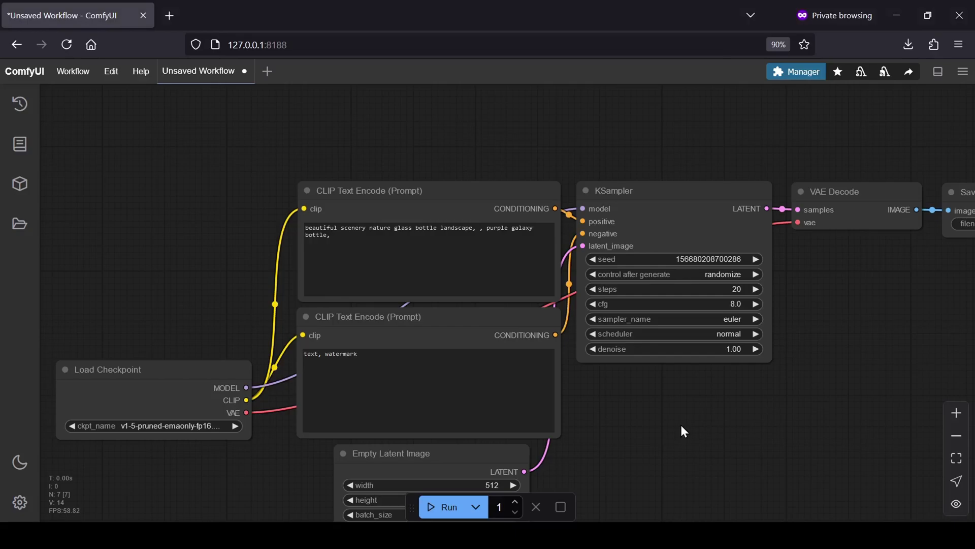
Step: Load the saved ltxvideo-i2v_improved workflow file in place of the default graph
scroll(663, 424, "down", 3)
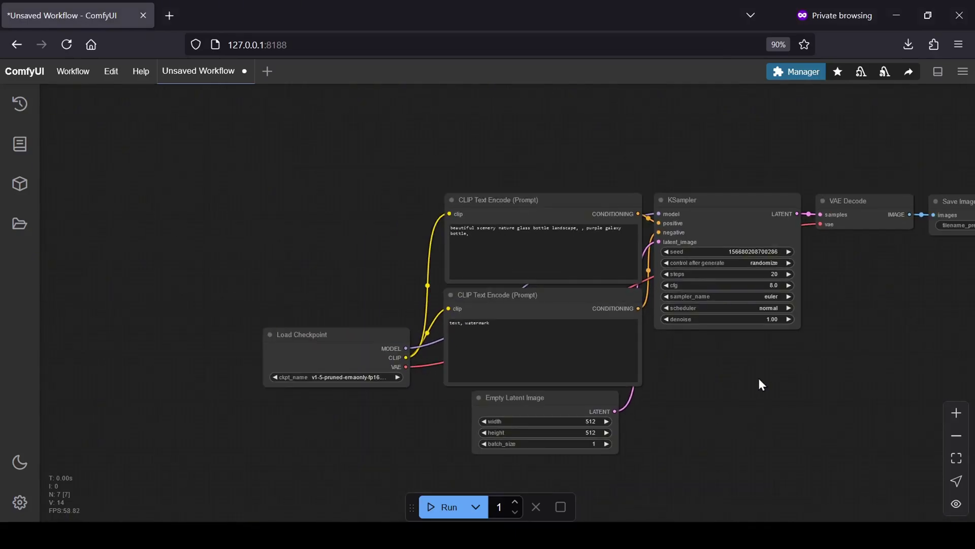
left_click_drag(794, 385, 681, 363)
left_click(73, 73)
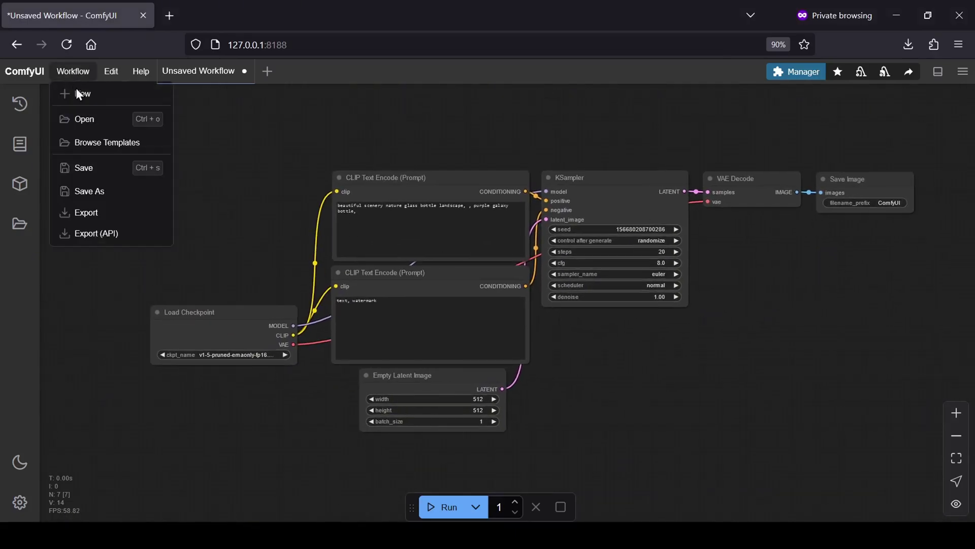
left_click(87, 123)
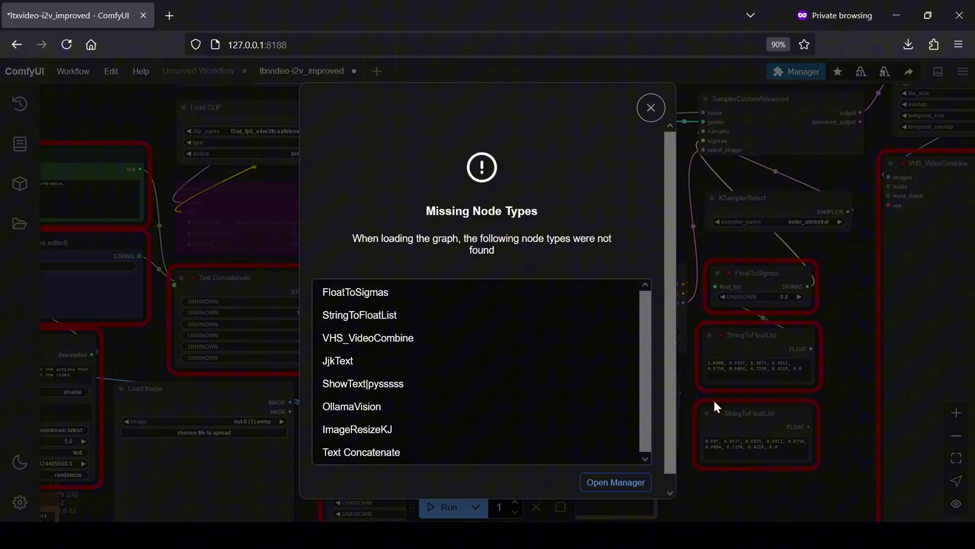
Step: Dismiss the missing node types warning and survey the workflow's flagged nodes
scroll(485, 325, "down", 1)
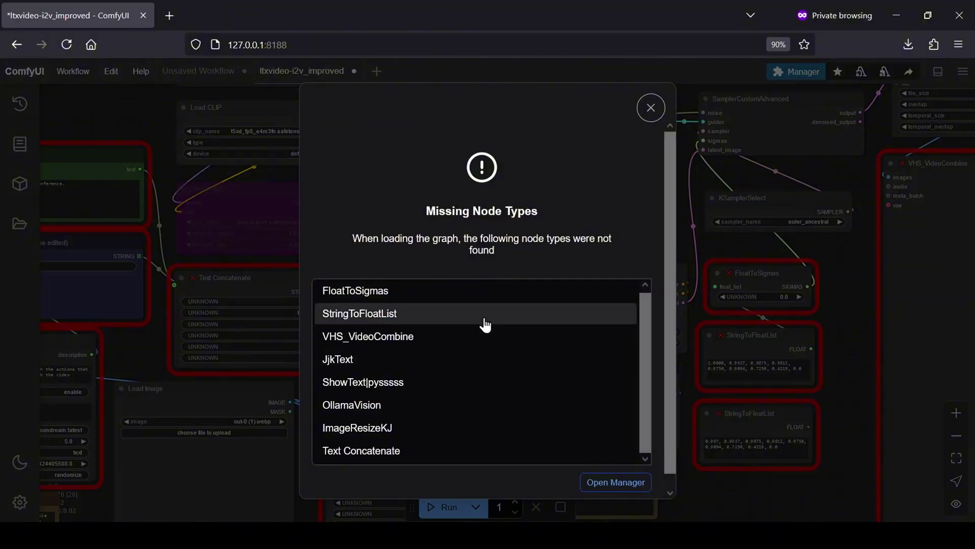
left_click(650, 106)
scroll(600, 283, "down", 1)
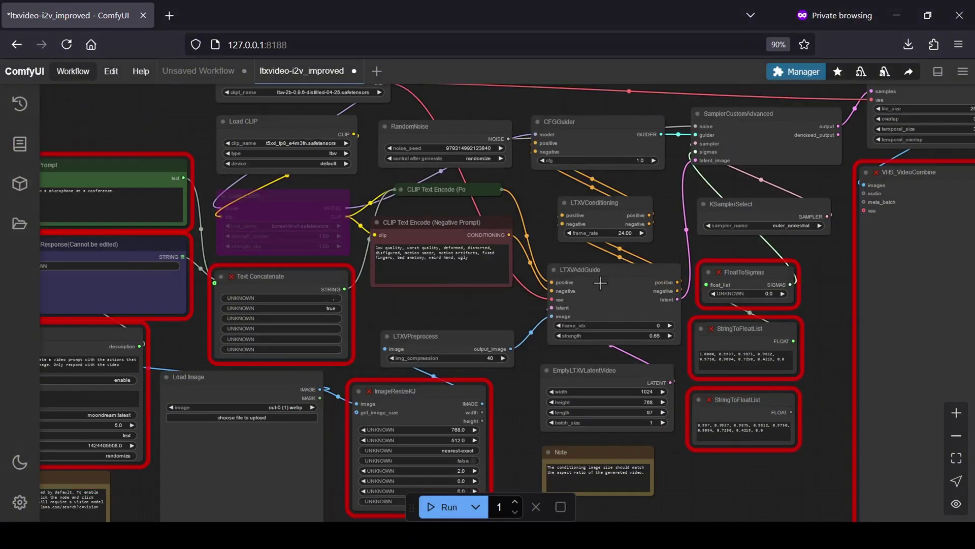
scroll(507, 330, "down", 3)
left_click_drag(517, 385, 575, 355)
scroll(512, 336, "up", 1)
scroll(512, 336, "up", 2)
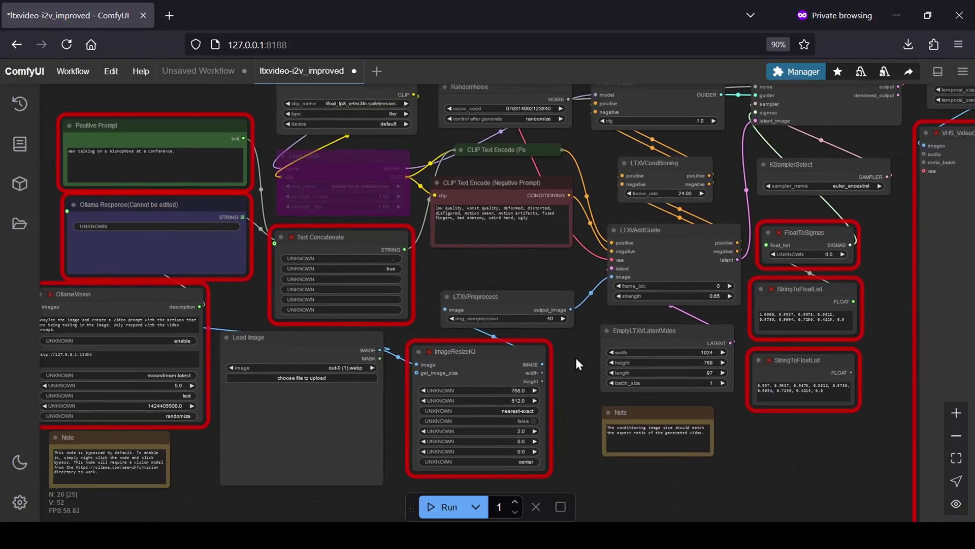
scroll(777, 444, "down", 2)
scroll(734, 403, "up", 1)
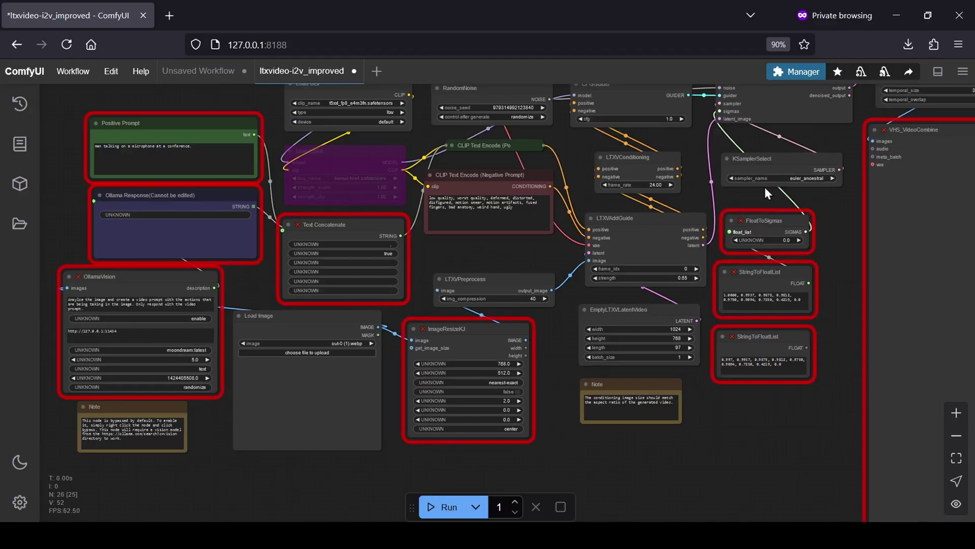
Step: List the workflow's missing custom nodes in the ComfyUI Manager
left_click(790, 76)
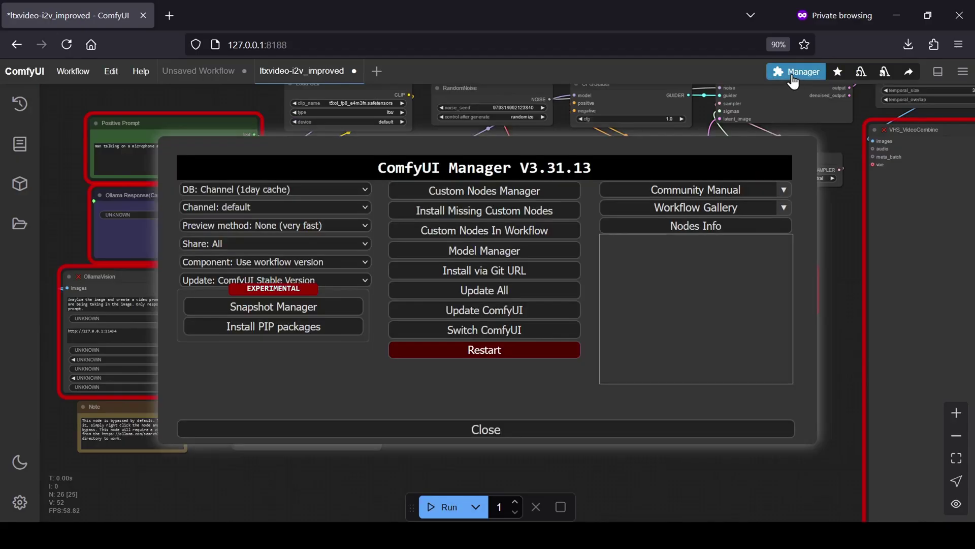
left_click(531, 212)
left_click(481, 362)
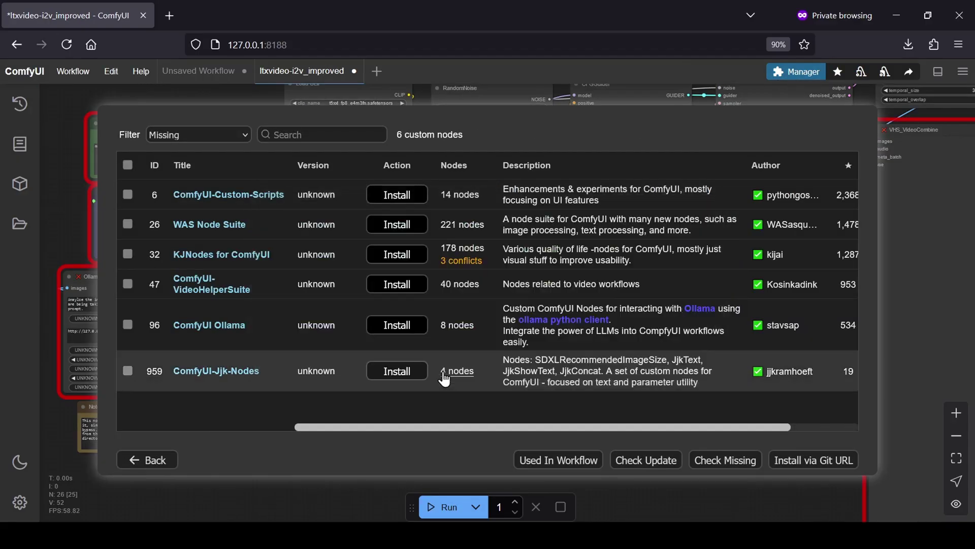
Step: Install Custom-Scripts, WAS Node Suite, KJNodes, VideoHelperSuite, Ollama and Jjk-Nodes, then restart the server
left_click(399, 197)
left_click(398, 227)
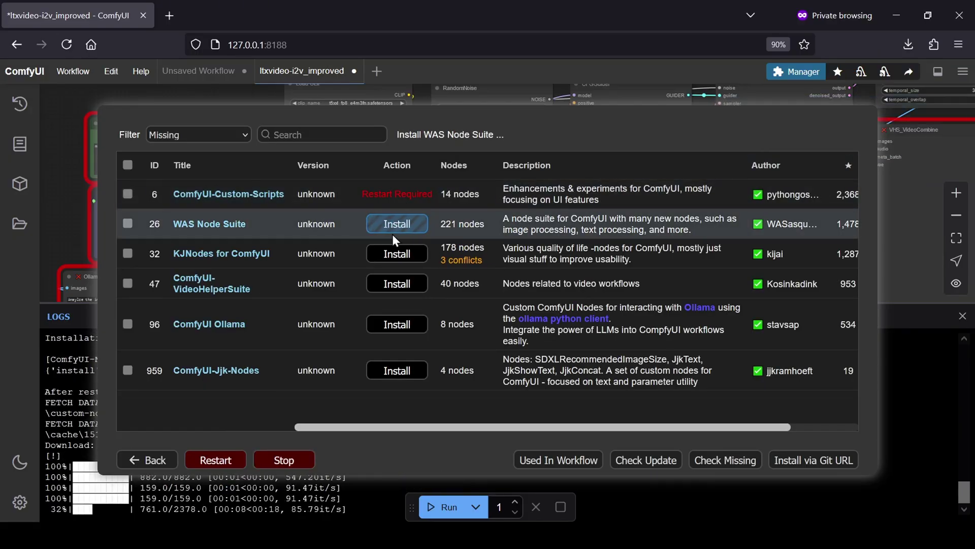
left_click(389, 255)
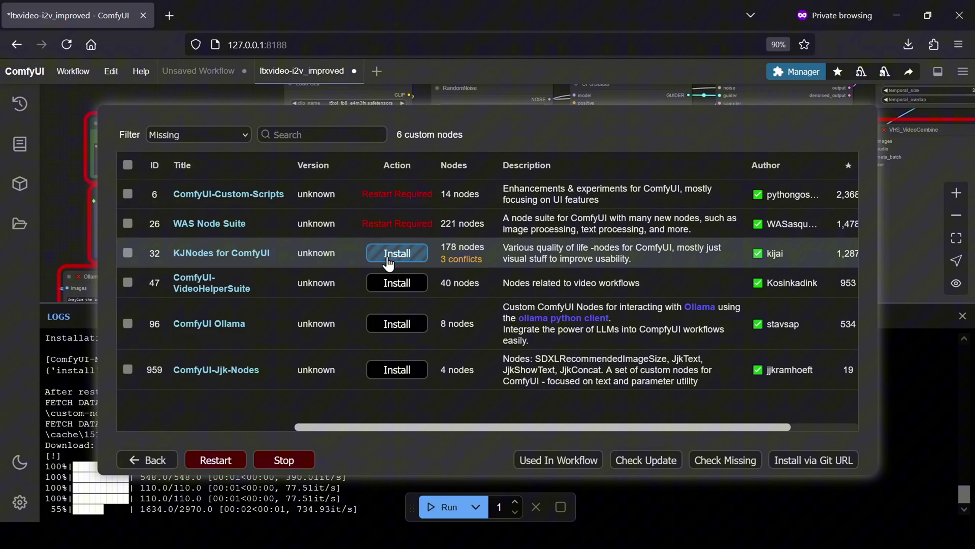
left_click(390, 283)
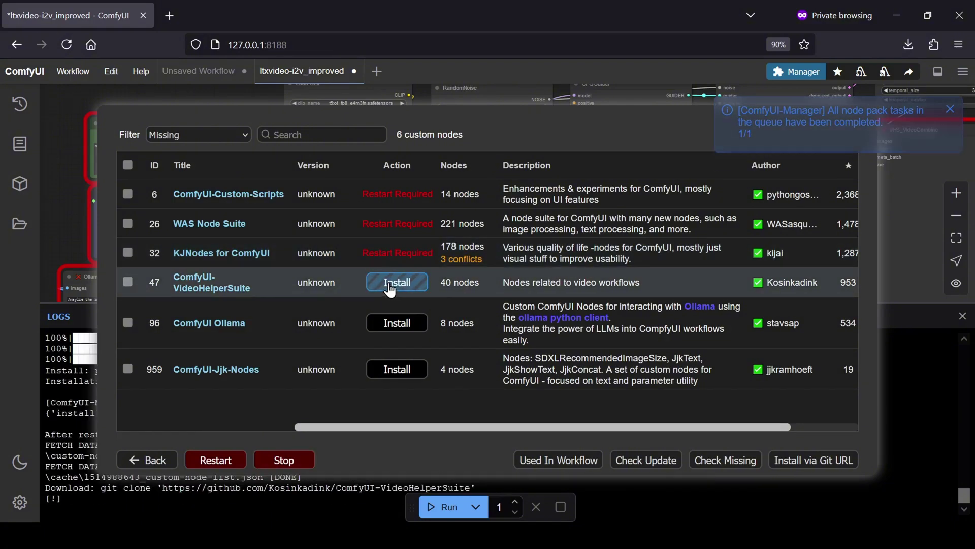
left_click(397, 323)
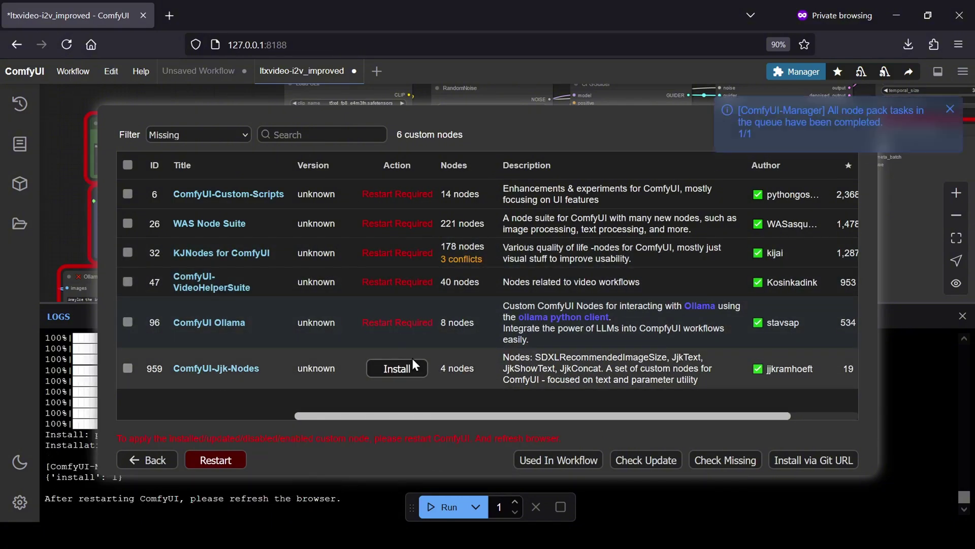
left_click(396, 369)
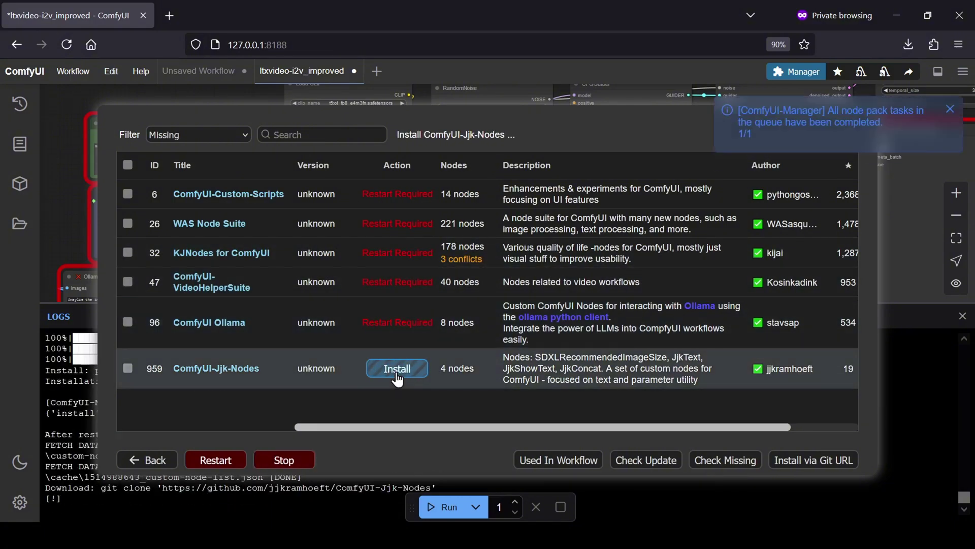
left_click(215, 460)
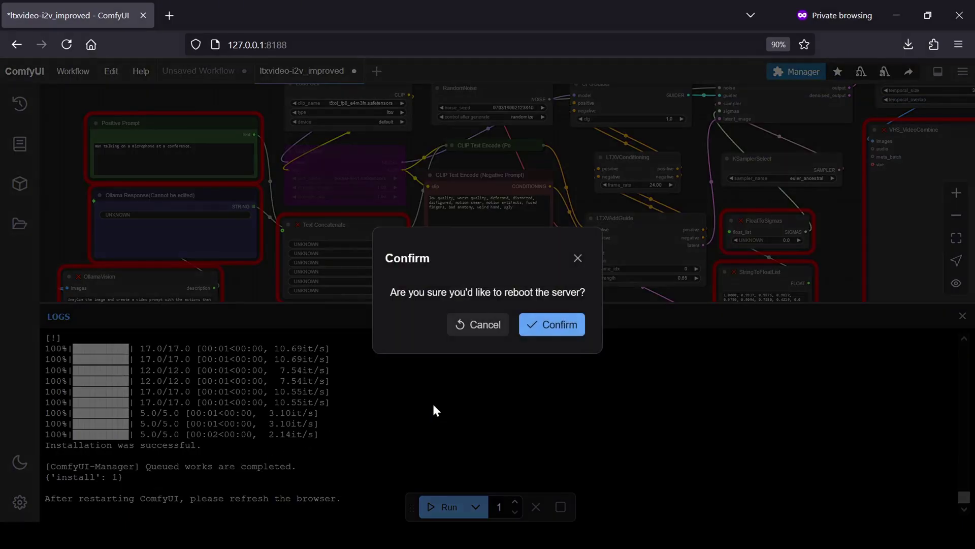
left_click(551, 326)
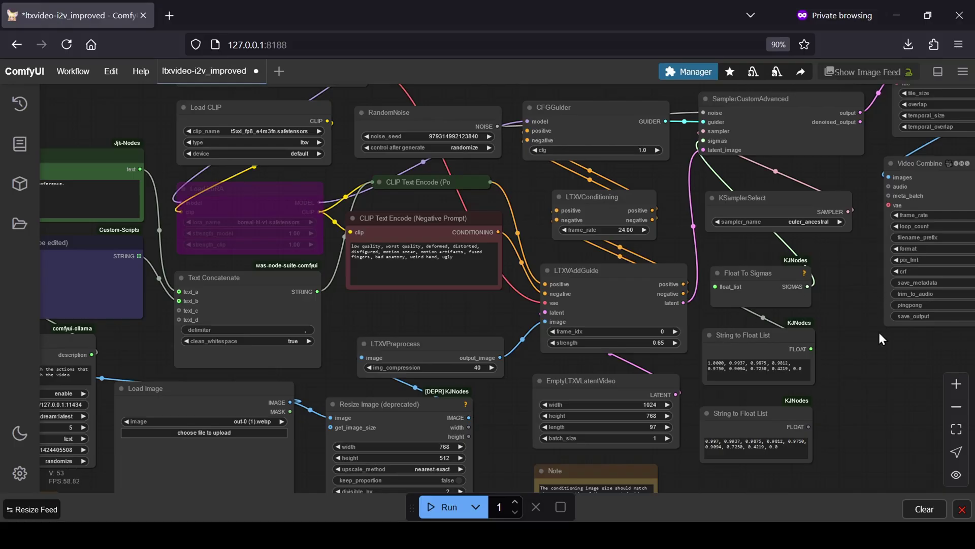
Step: Search the Model Manager for 't5' and install the t5xxl fp8_e4m3fn FLUX text encoder
scroll(871, 338, "down", 3)
scroll(345, 131, "up", 5)
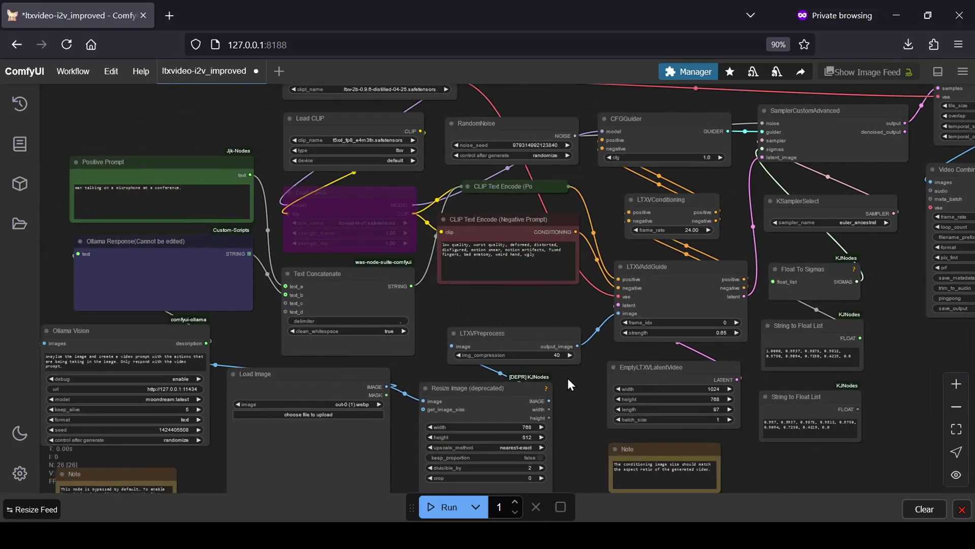
left_click(686, 75)
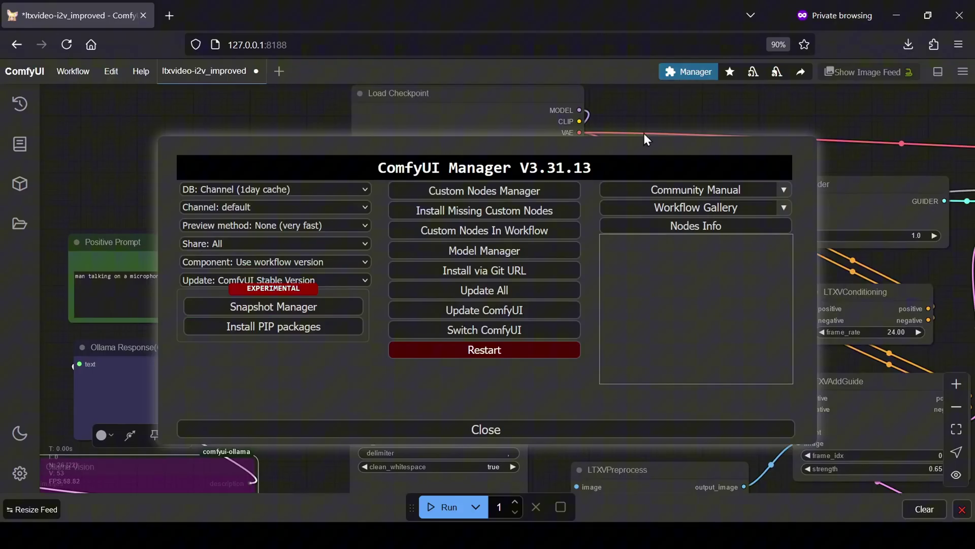
left_click(500, 251)
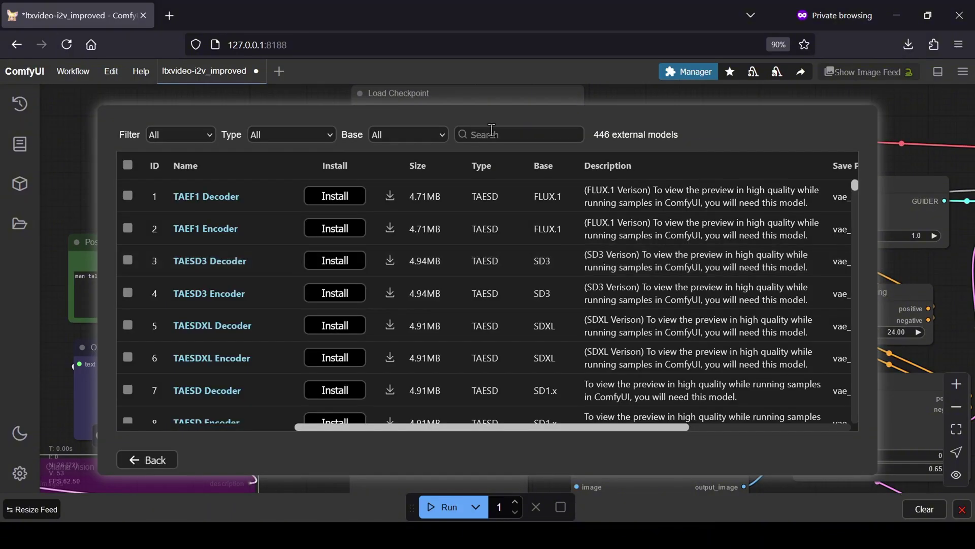
left_click(518, 134)
type("t5")
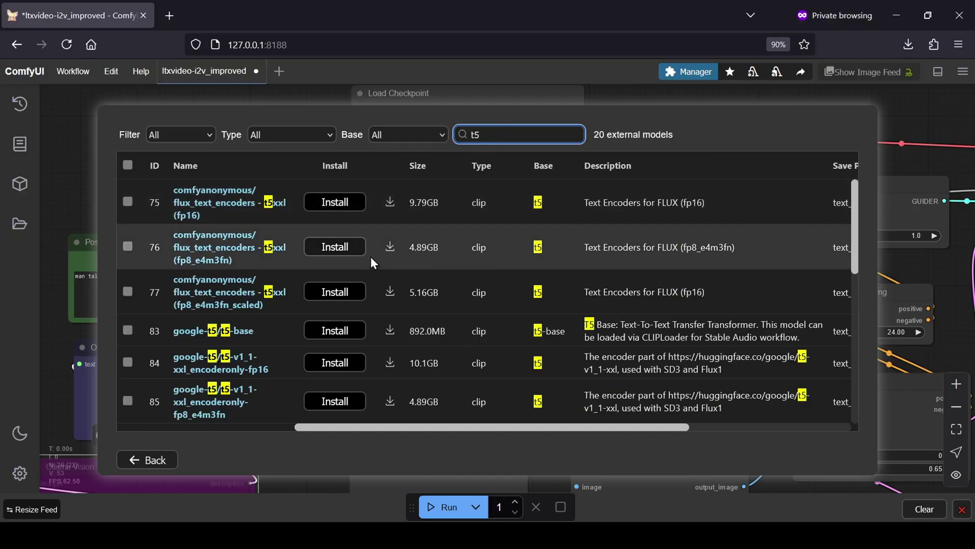
left_click(334, 247)
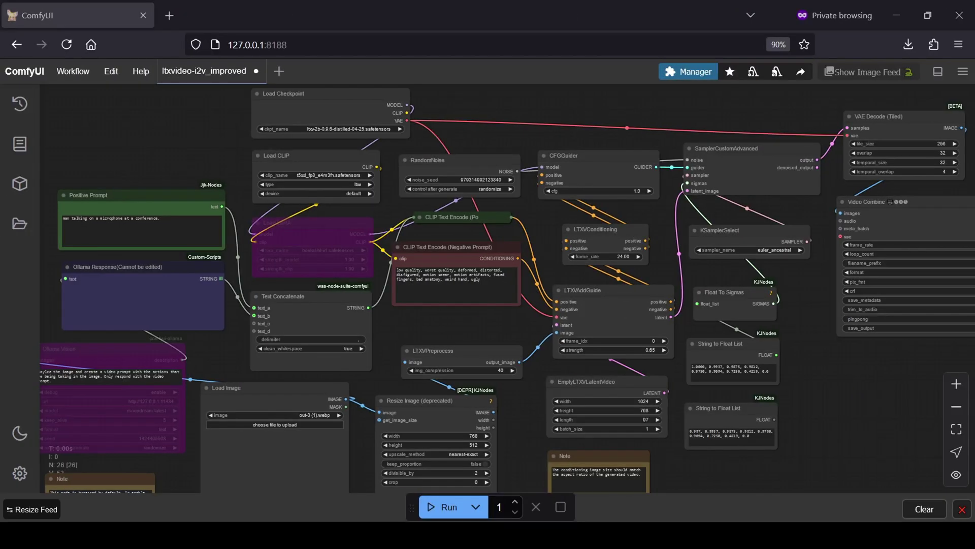
Step: Upload samalt.jpg, the photo of the man at the microphone, into Load Image
scroll(406, 160, "up", 6)
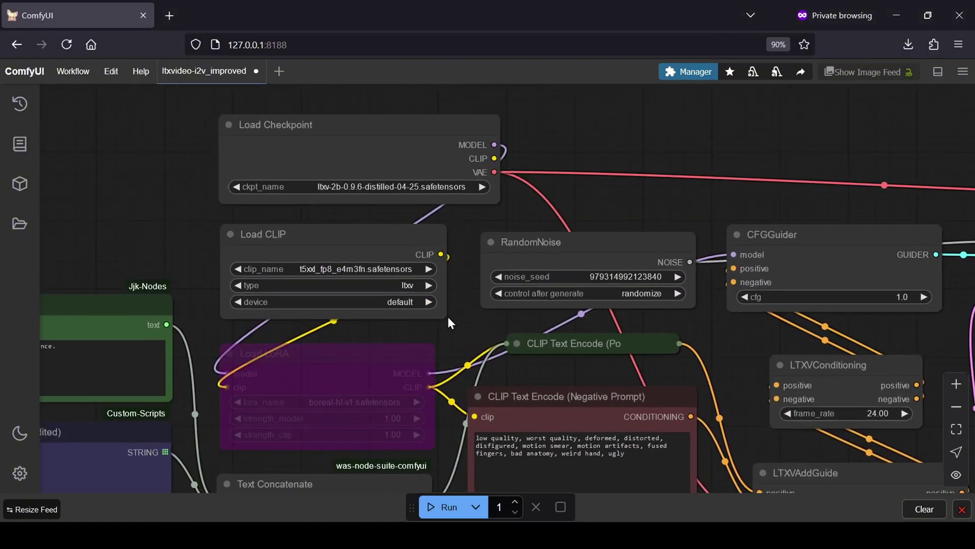
scroll(447, 314, "down", 5)
left_click_drag(321, 405, 401, 159)
scroll(411, 237, "down", 3)
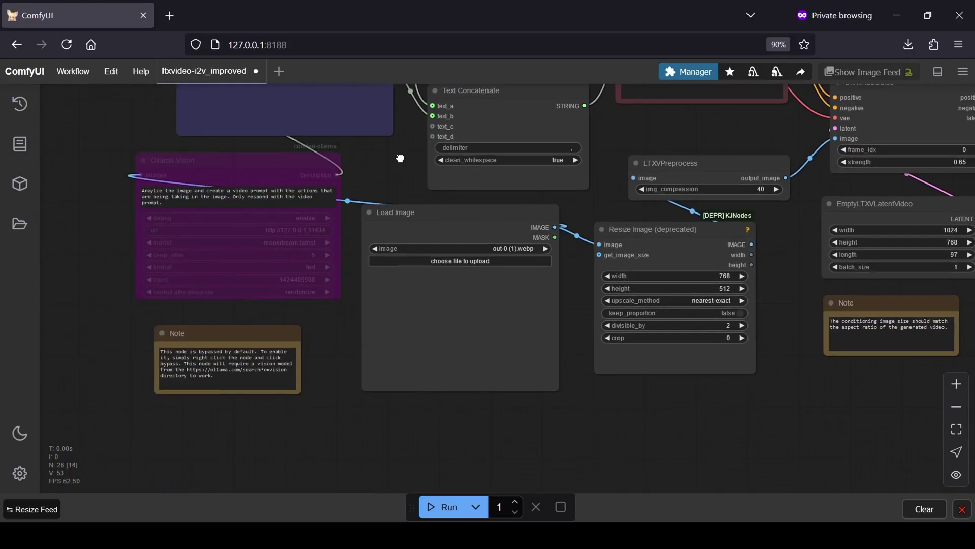
left_click(442, 264)
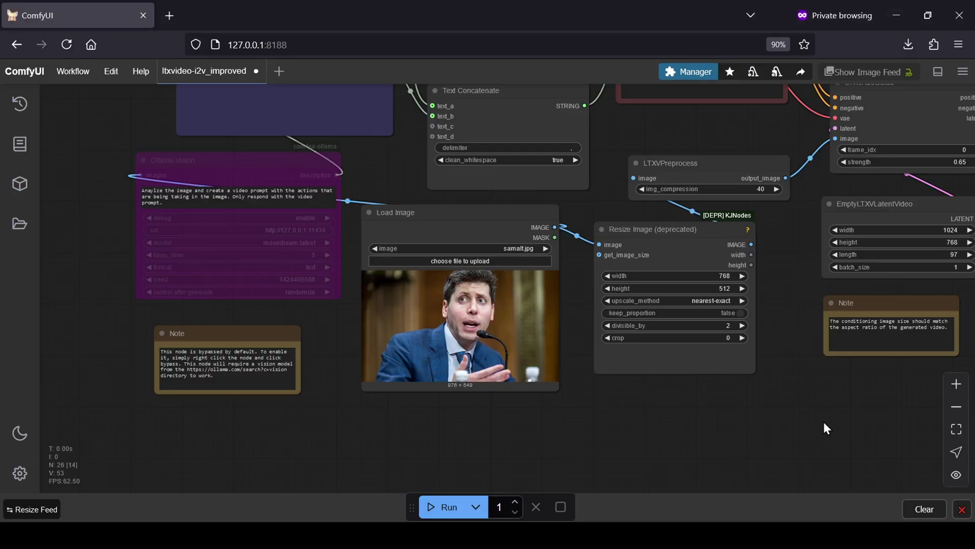
Step: Run the workflow and dismiss the execution error it reports
left_click_drag(819, 412, 624, 422)
scroll(621, 389, "down", 1)
scroll(623, 394, "down", 2)
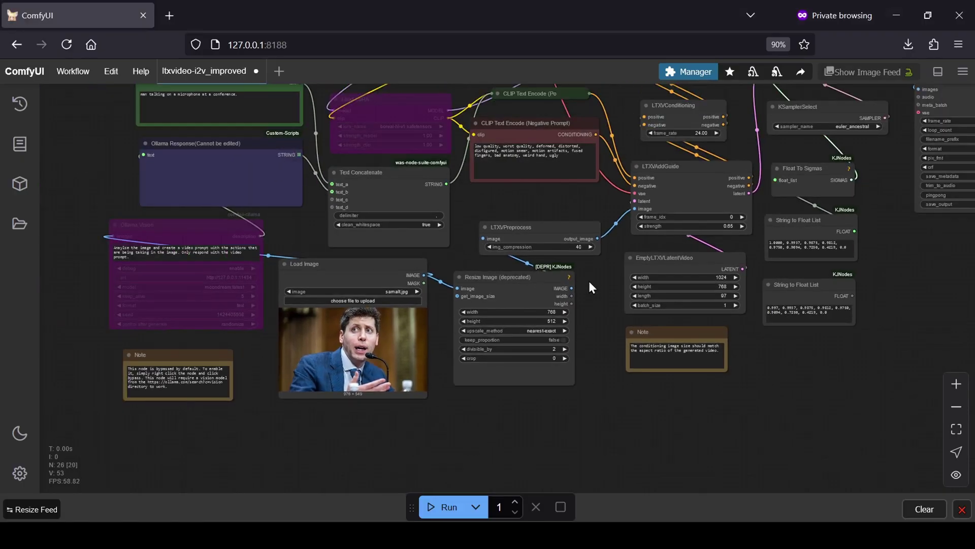
left_click_drag(609, 272, 536, 364)
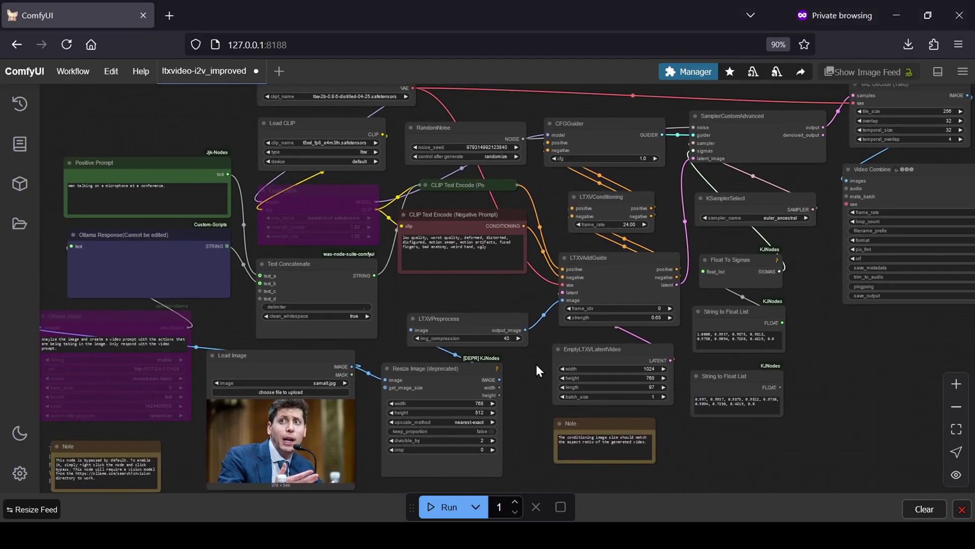
left_click(439, 509)
left_click(645, 173)
Step: Bypass the Ollama Response node and run the workflow again
left_click_drag(54, 270, 78, 271)
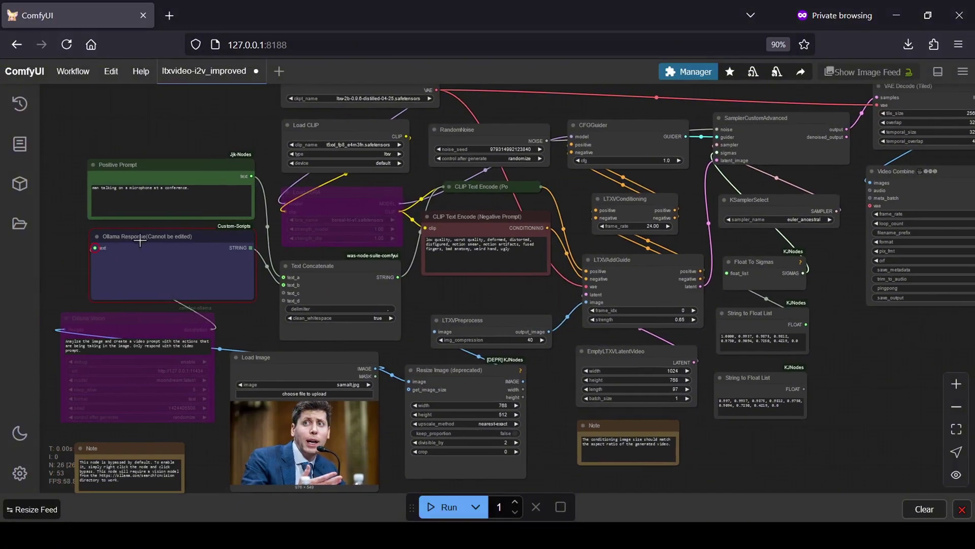
right_click(138, 234)
left_click(176, 432)
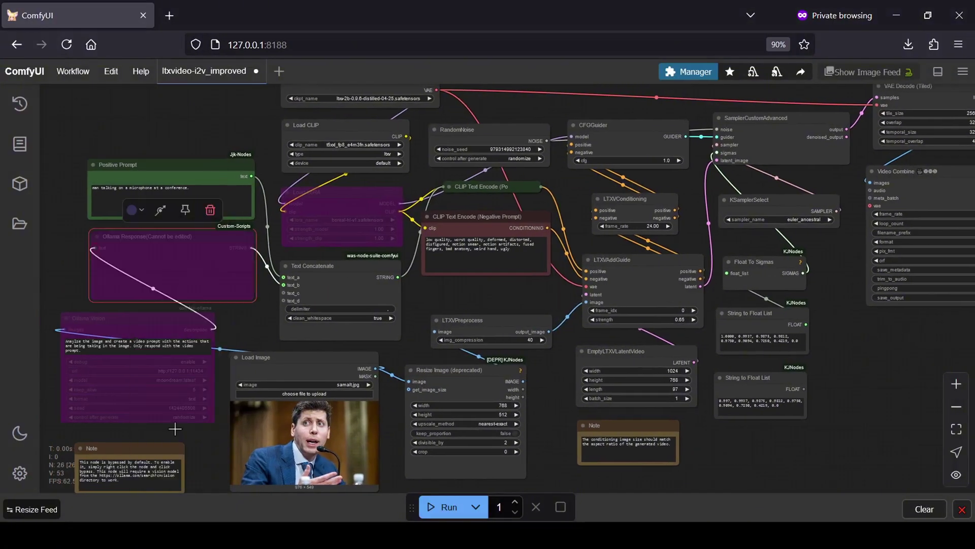
left_click(433, 508)
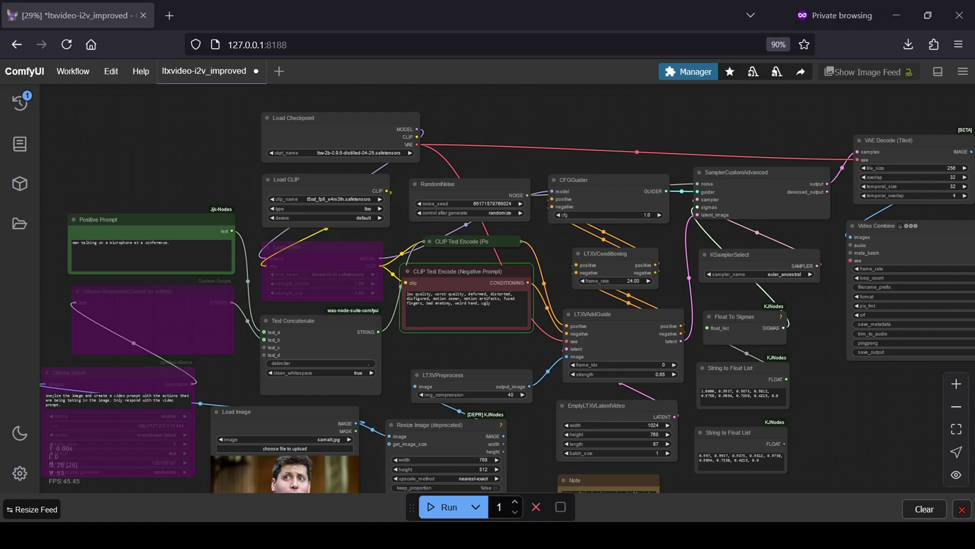
Step: Check GPU load and memory in Task Manager, then switch to the ComfyUI console log
key("alt+Tab")
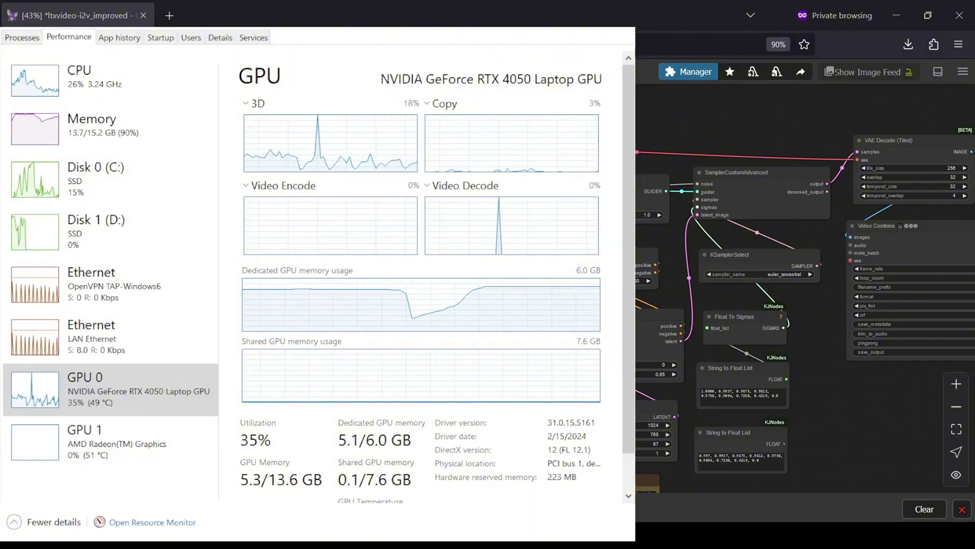
key("alt+Tab")
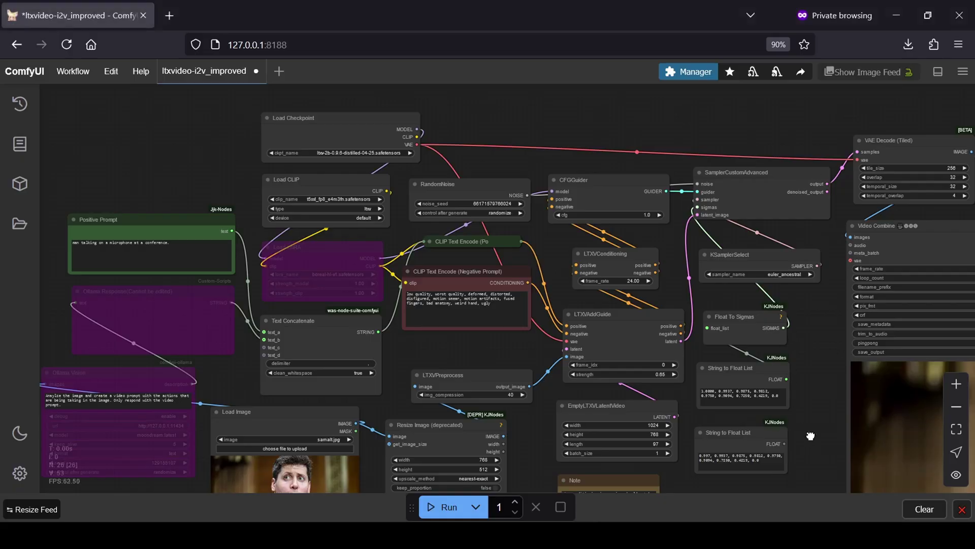
Step: Zoom and centre the Video Combine preview showing the man talking at the microphone
scroll(810, 436, "down", 1)
left_click_drag(811, 436, 349, 370)
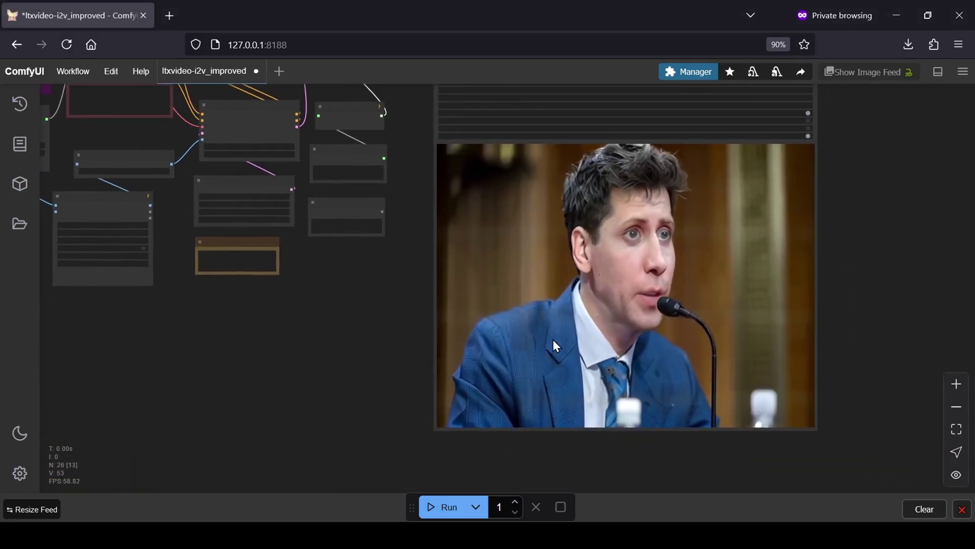
scroll(906, 336, "up", 3)
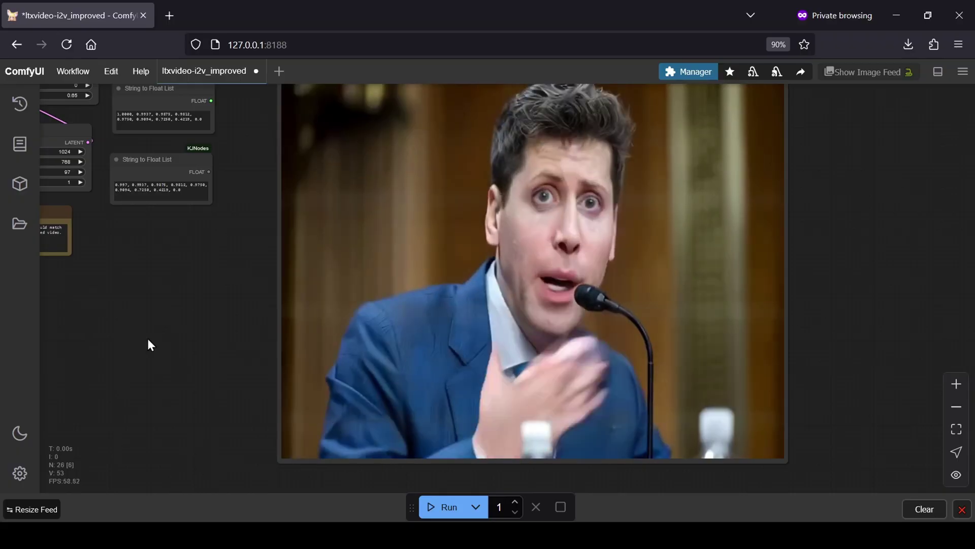
left_click_drag(124, 363, 188, 376)
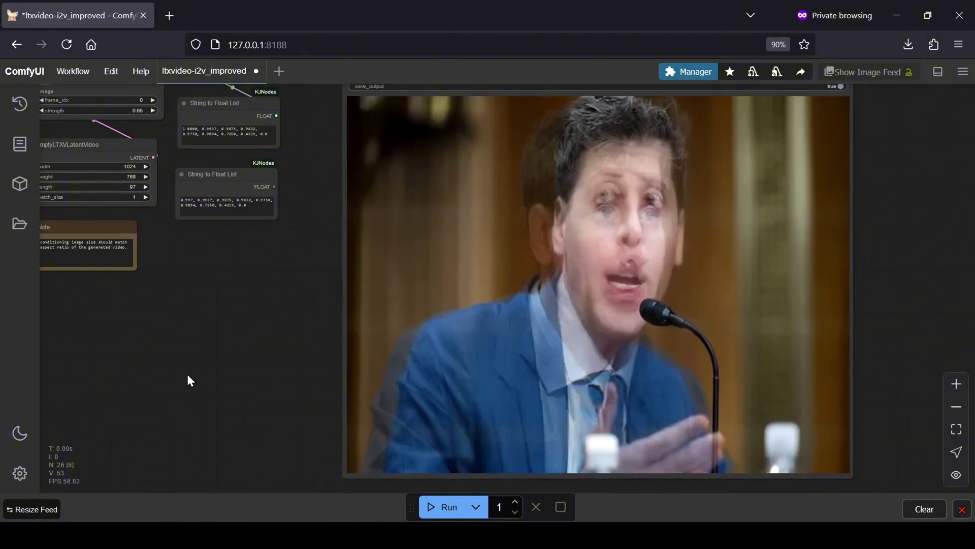
scroll(300, 421, "down", 5)
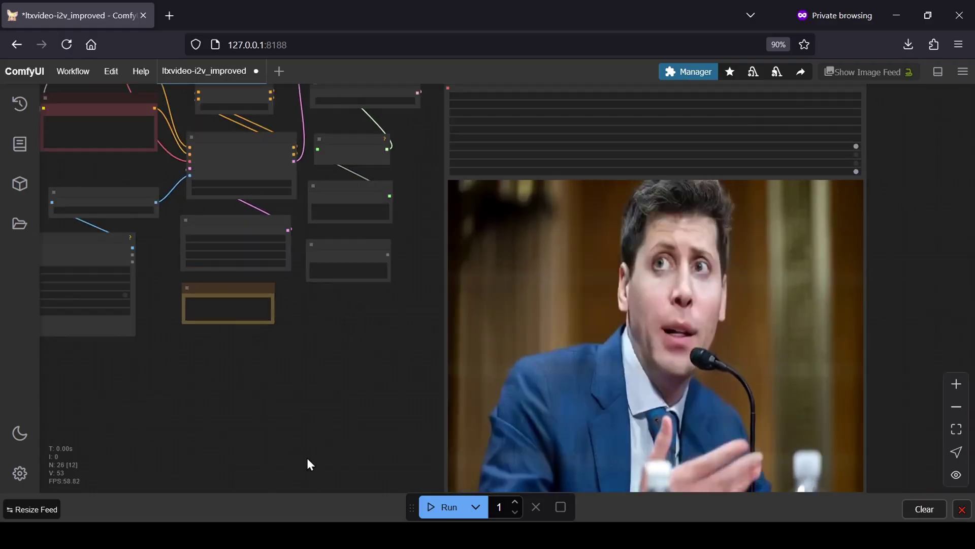
left_click_drag(307, 459, 322, 418)
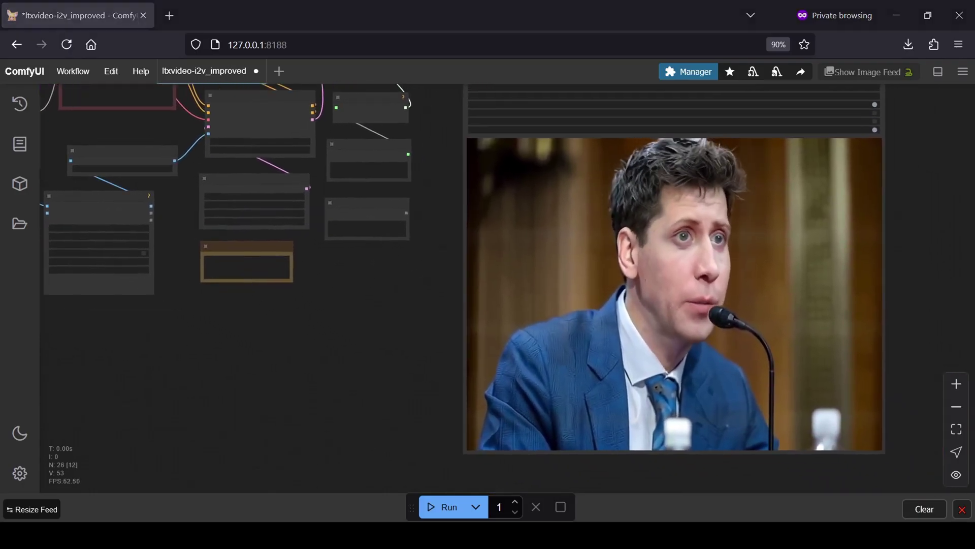